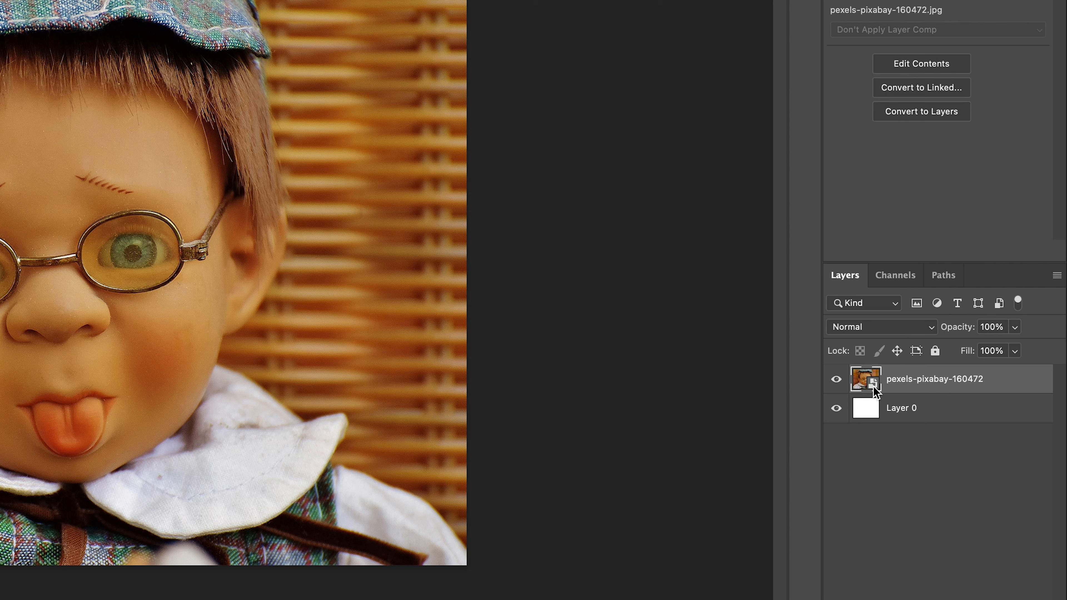
# - Rasterize the pexels-pixabay-160472 smart object layer and try moving the photo around the canvas, returning it to cover the document
pyautogui.rightClick(927, 384)
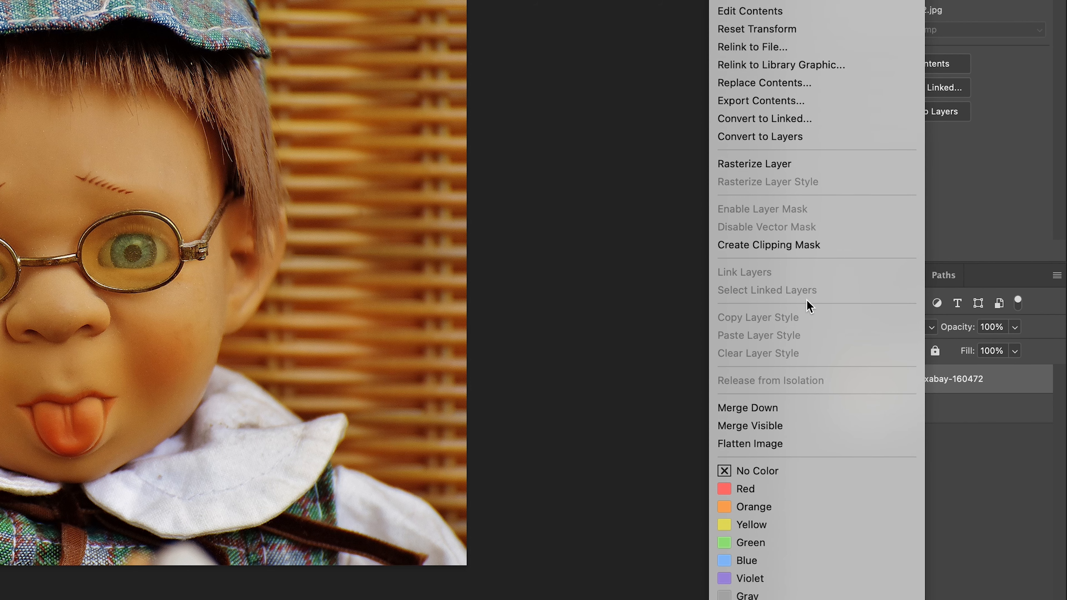
pyautogui.click(745, 167)
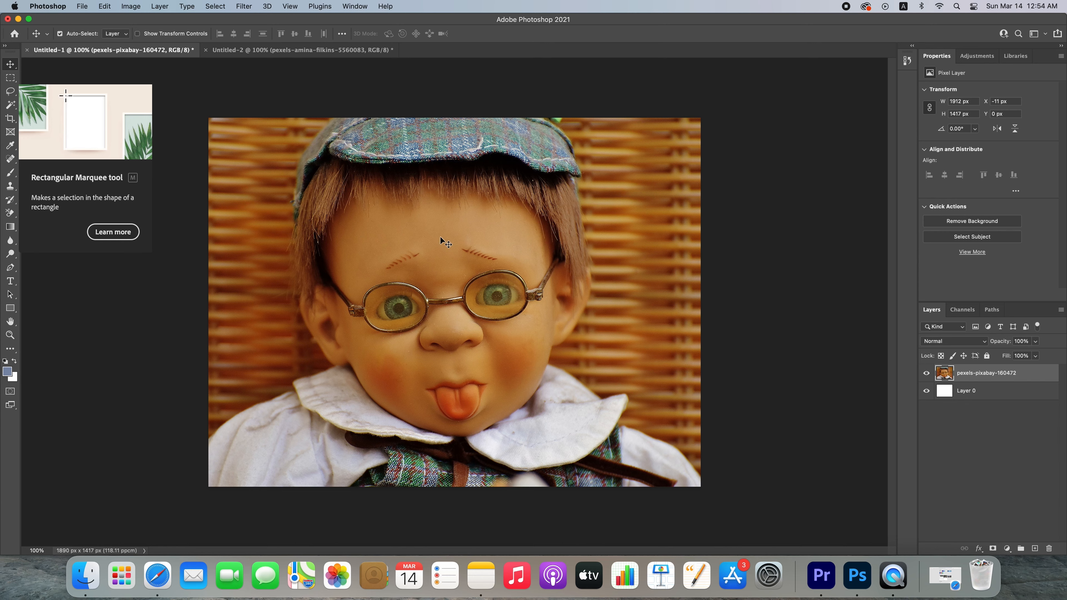
pyautogui.moveTo(440, 236); pyautogui.dragTo(258, 175)
pyautogui.moveTo(365, 151); pyautogui.dragTo(445, 239)
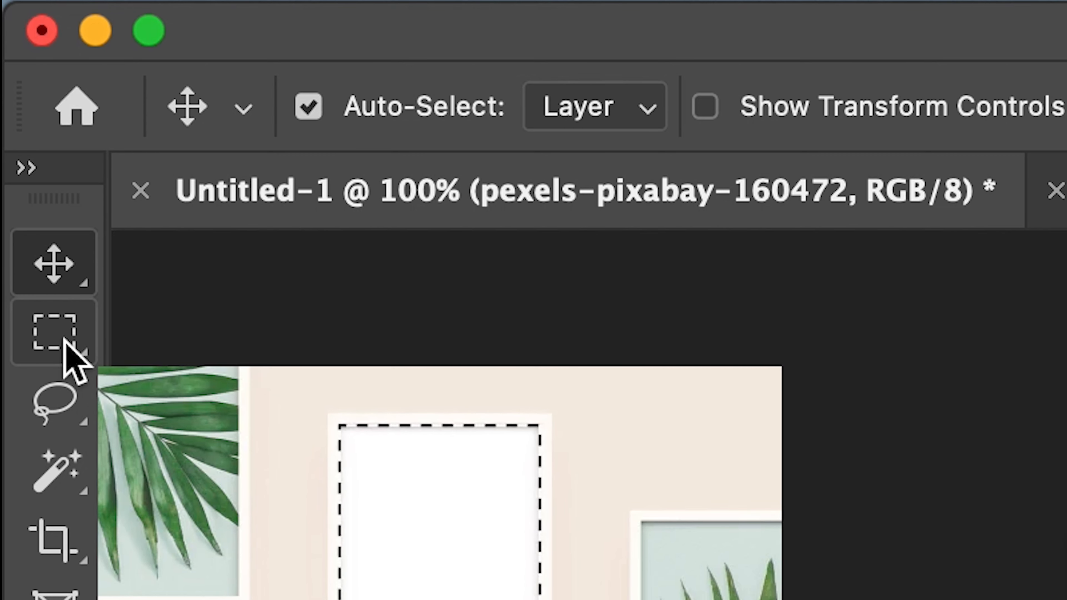
# - Marquee-select a rectangle about 1802 by 1143 px over most of the doll photo and cut it to a new layer
pyautogui.click(63, 340)
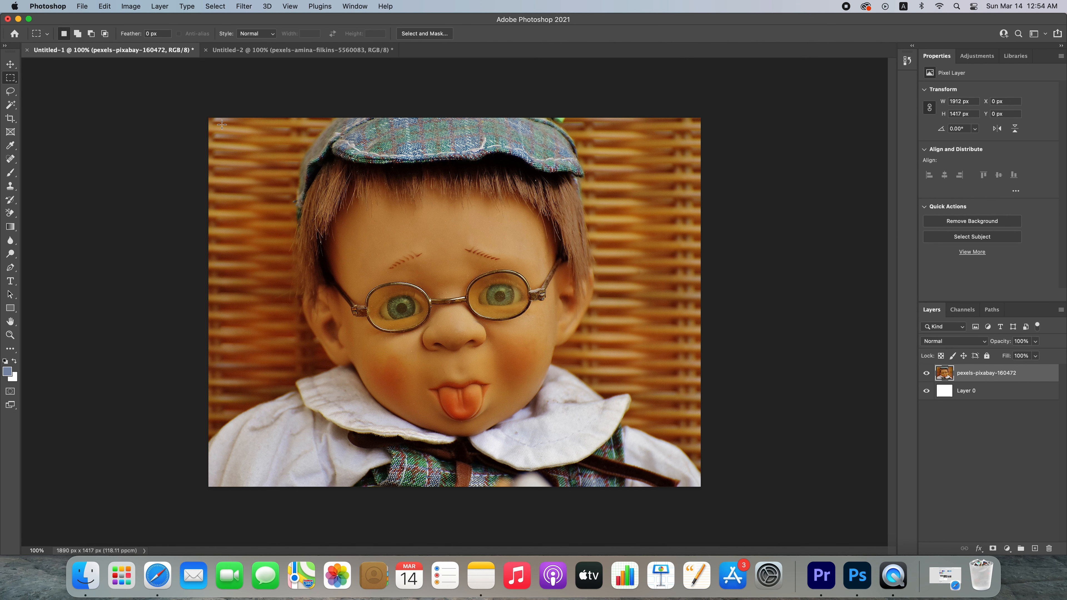
pyautogui.moveTo(221, 124); pyautogui.dragTo(691, 422)
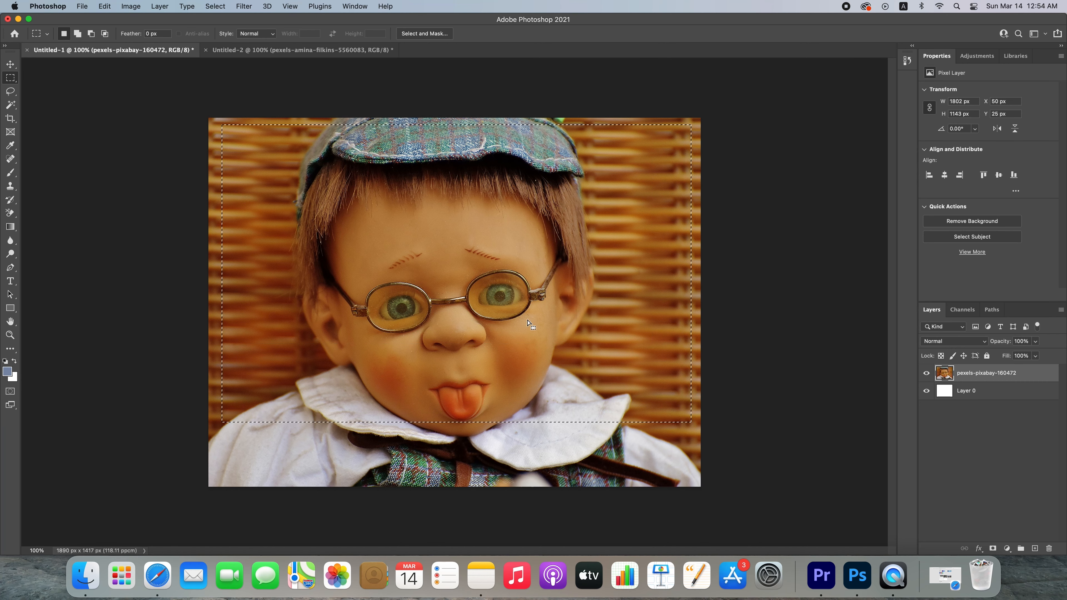
pyautogui.rightClick(385, 227)
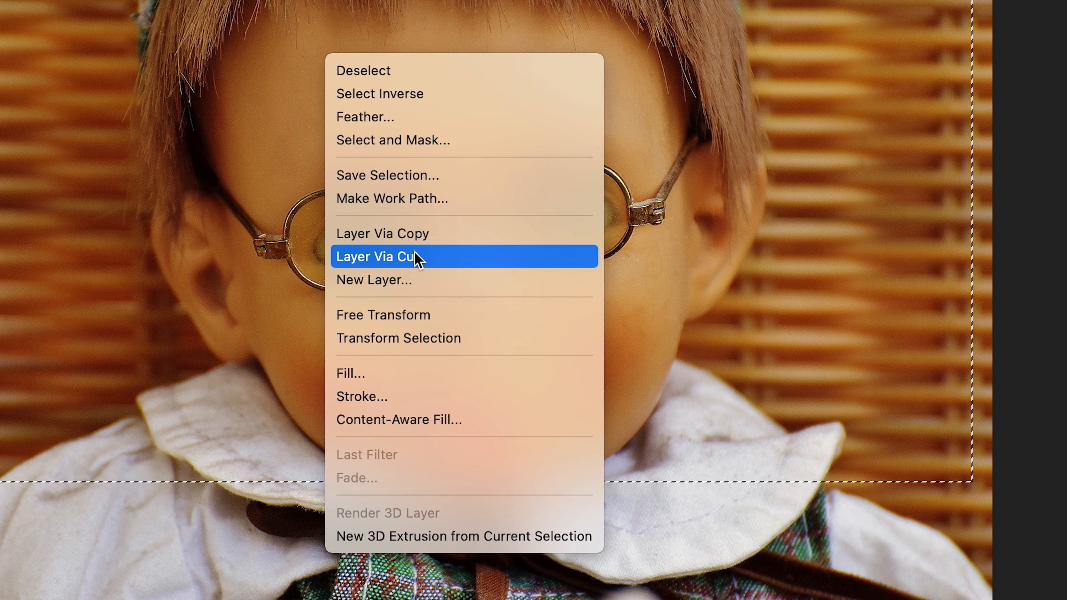
pyautogui.click(393, 258)
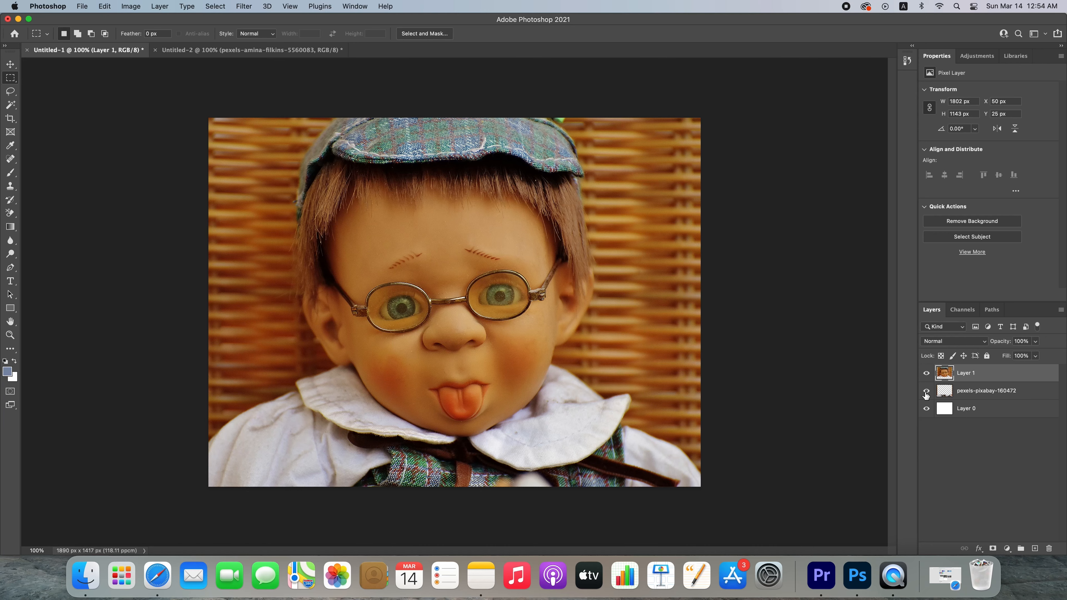
# - Toggle the visibility of the individual layers to examine the rectangular cut-out on Layer 1 apart from the remaining photo and white background
pyautogui.click(926, 391)
pyautogui.click(927, 408)
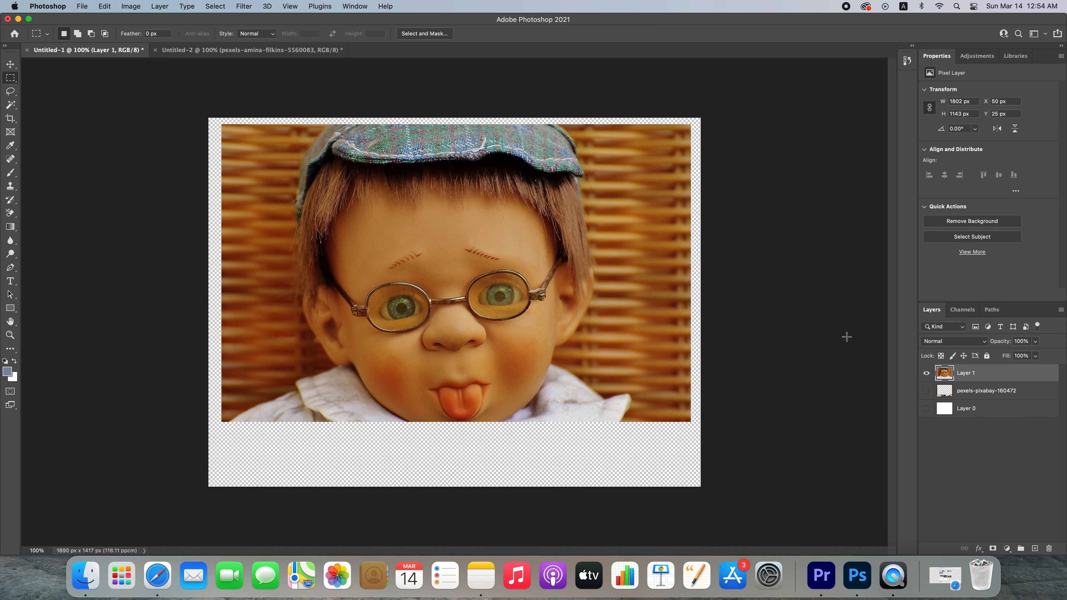
pyautogui.click(926, 391)
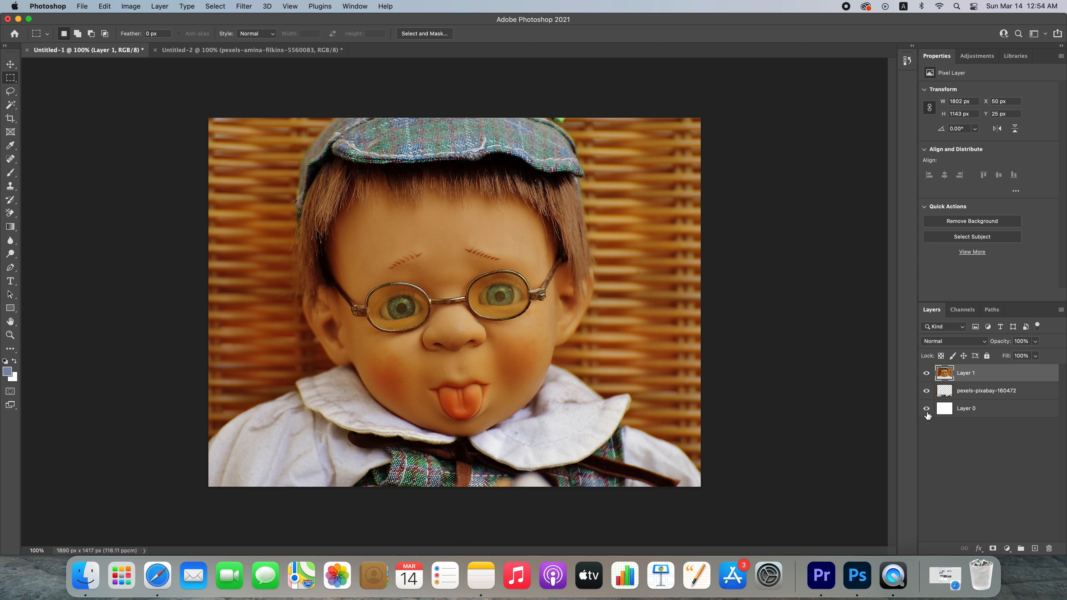
pyautogui.click(926, 391)
pyautogui.click(927, 409)
pyautogui.click(926, 391)
pyautogui.click(927, 390)
pyautogui.click(927, 408)
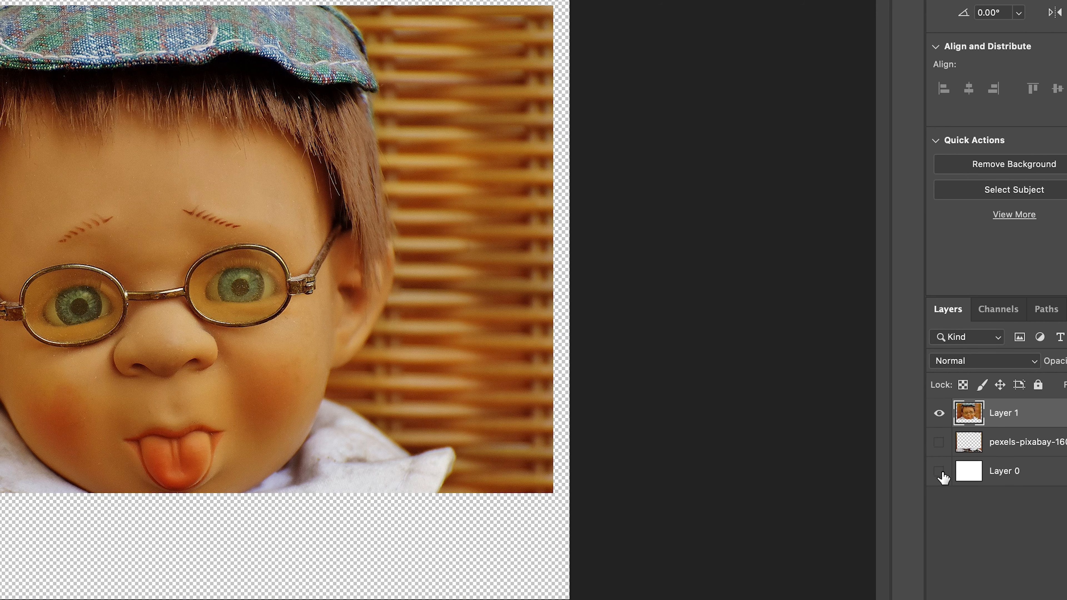
pyautogui.click(940, 443)
pyautogui.click(940, 471)
pyautogui.click(940, 443)
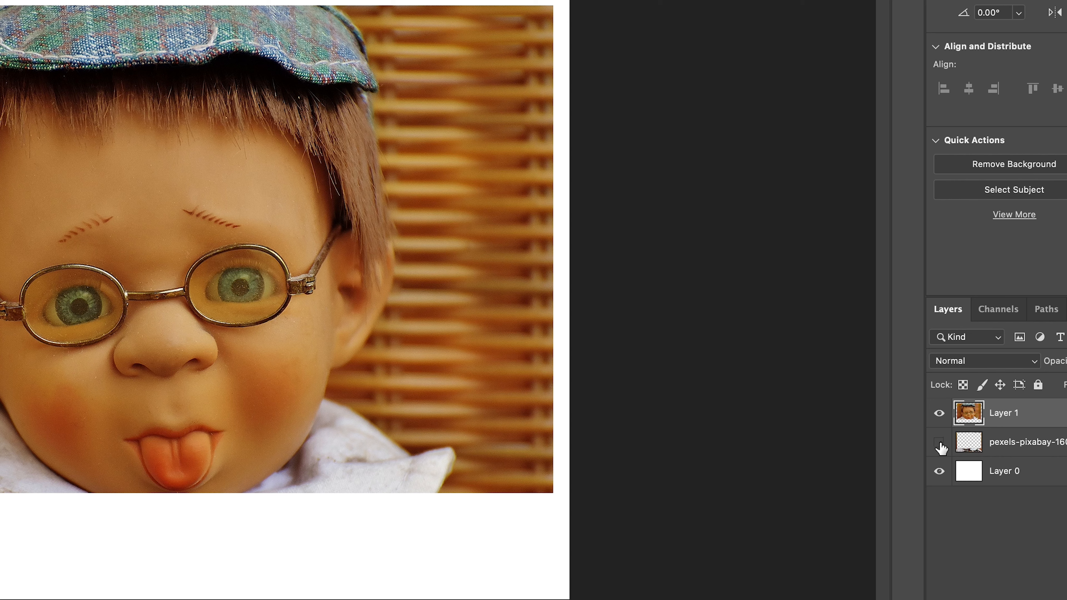
pyautogui.click(940, 443)
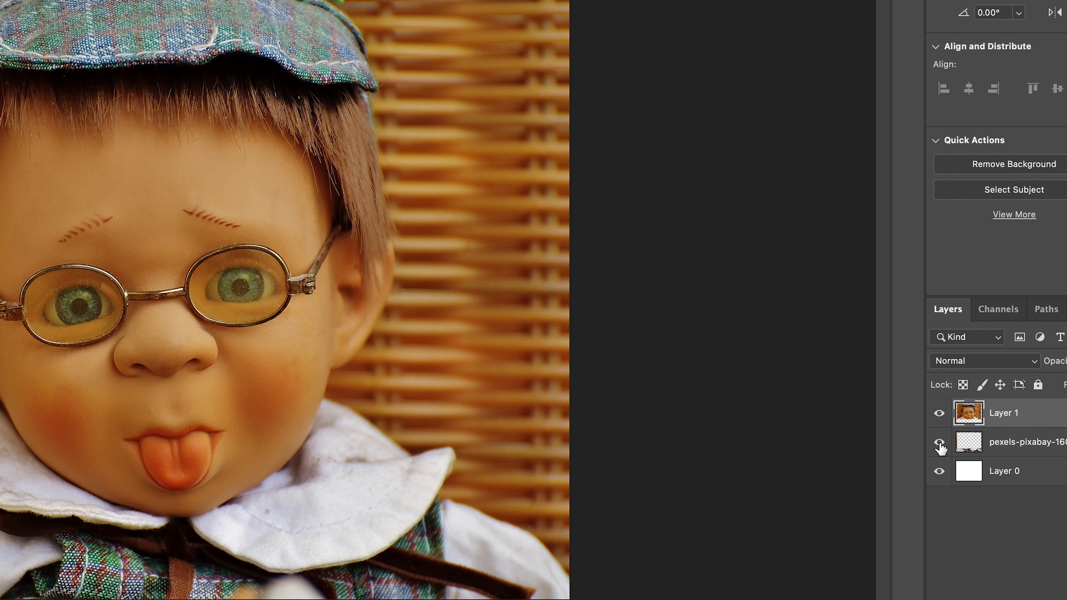
pyautogui.click(938, 473)
pyautogui.click(940, 413)
pyautogui.click(940, 413)
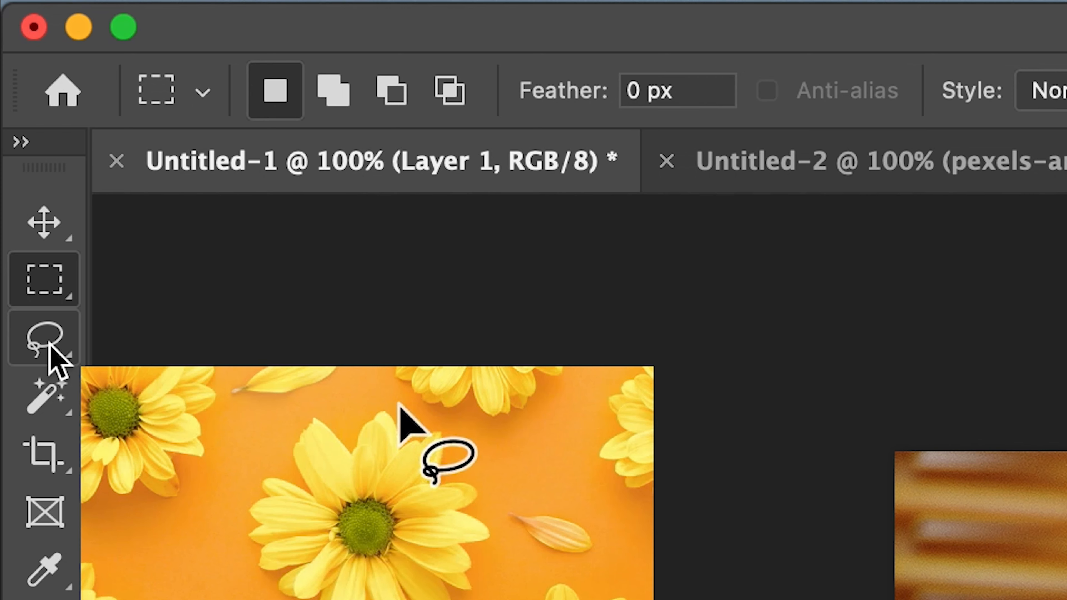
# - Lasso a freeform area about 1200 by 967 px around the doll's face and copy it to a new layer
pyautogui.click(49, 344)
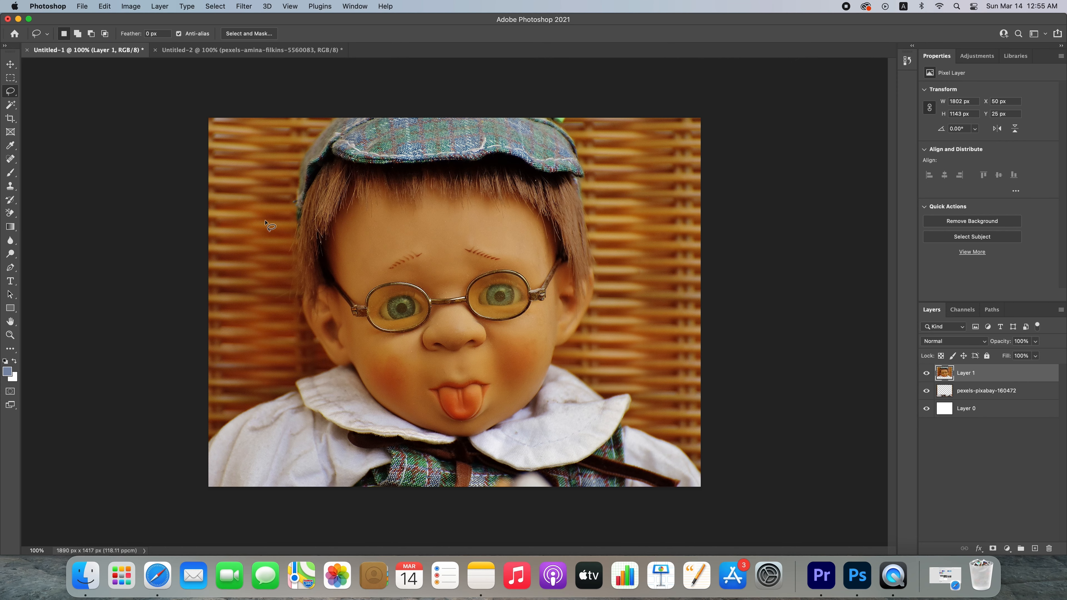
pyautogui.moveTo(265, 221)
pyautogui.mouseDown()
pyautogui.moveTo(282, 176)
pyautogui.moveTo(333, 151)
pyautogui.moveTo(438, 152)
pyautogui.moveTo(493, 170)
pyautogui.moveTo(563, 246)
pyautogui.moveTo(578, 304)
pyautogui.moveTo(572, 343)
pyautogui.moveTo(497, 393)
pyautogui.moveTo(429, 401)
pyautogui.moveTo(355, 374)
pyautogui.moveTo(287, 331)
pyautogui.moveTo(283, 302)
pyautogui.moveTo(308, 205)
pyautogui.moveTo(271, 233)
pyautogui.mouseUp()
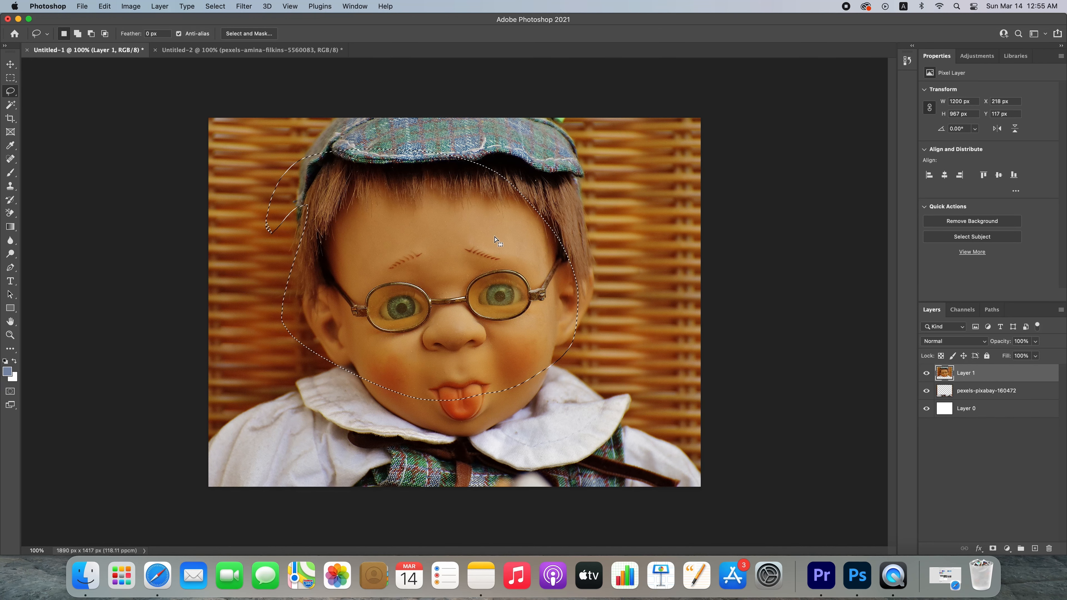
pyautogui.rightClick(418, 210)
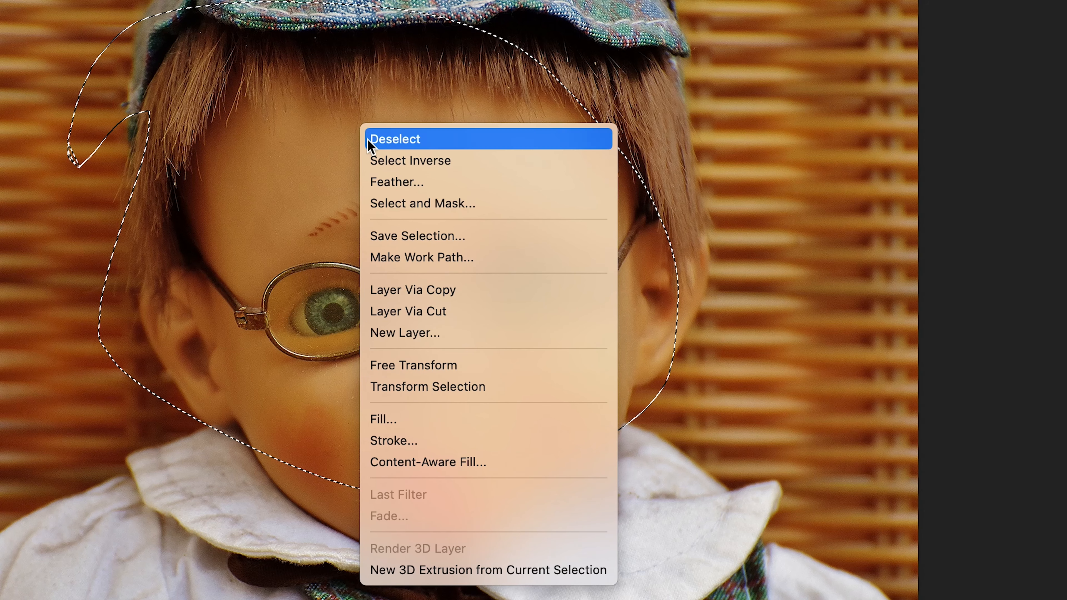
pyautogui.click(429, 295)
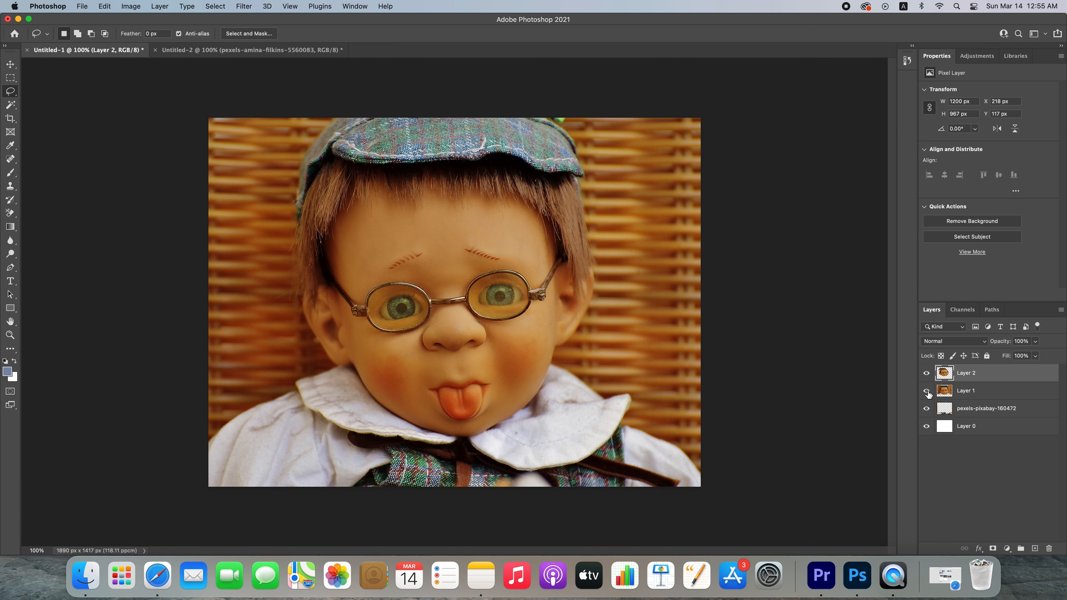
# - Hide every layer except Layer 2 to examine the lassoed face cut-out alone, and show the hidden layers again
pyautogui.click(926, 391)
pyautogui.click(927, 409)
pyautogui.click(927, 426)
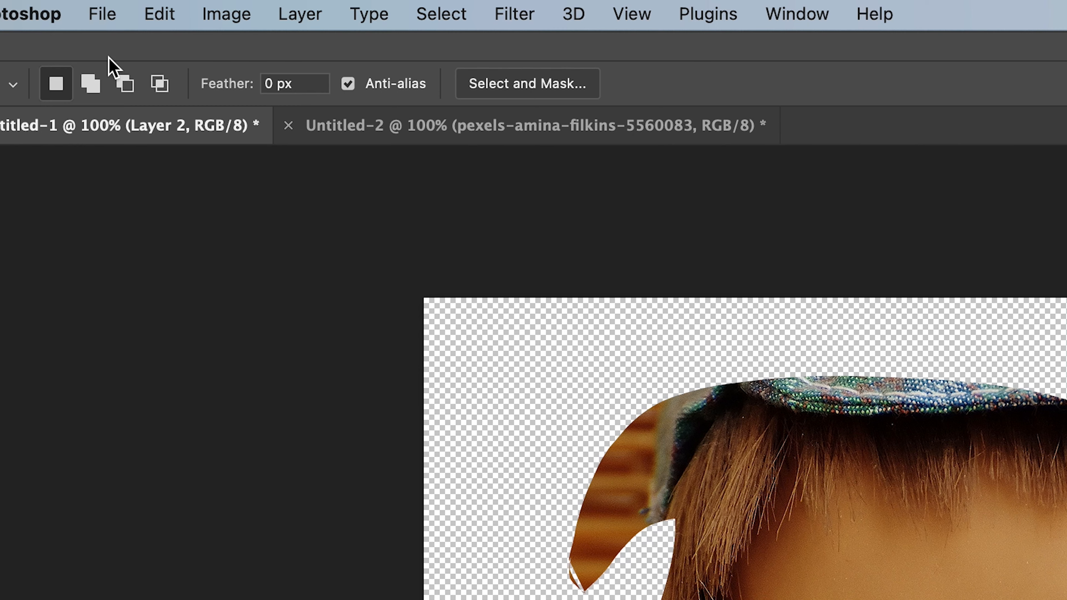
pyautogui.click(96, 21)
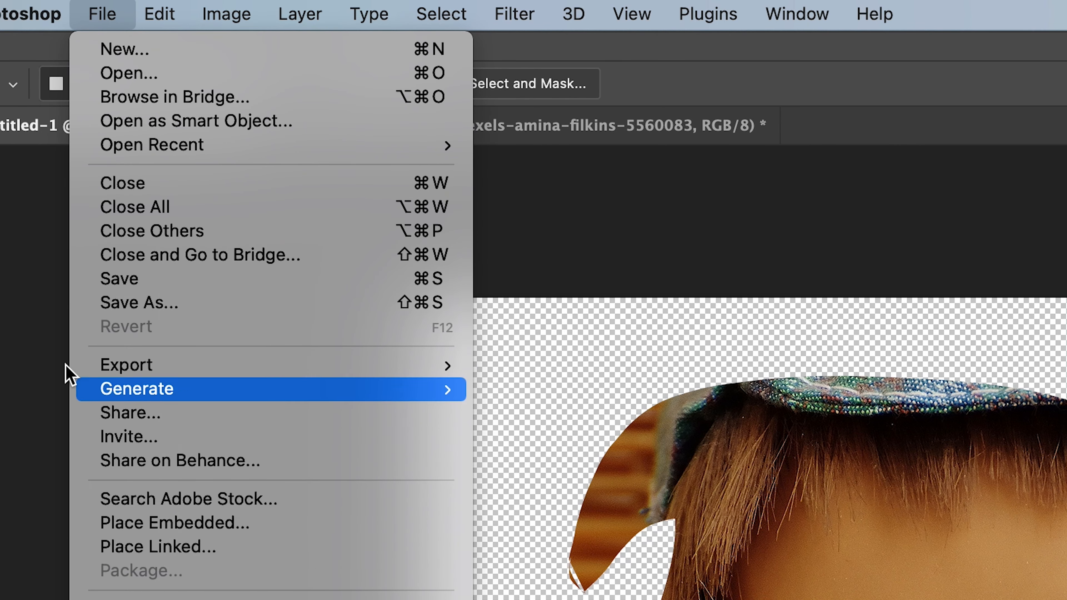
pyautogui.click(50, 354)
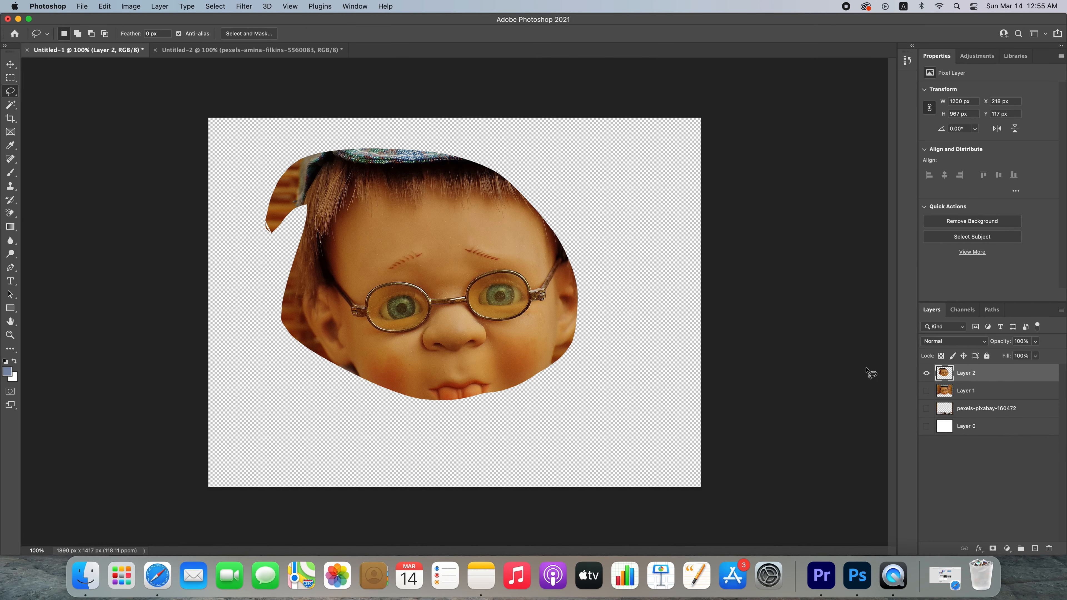
pyautogui.click(927, 391)
pyautogui.click(927, 427)
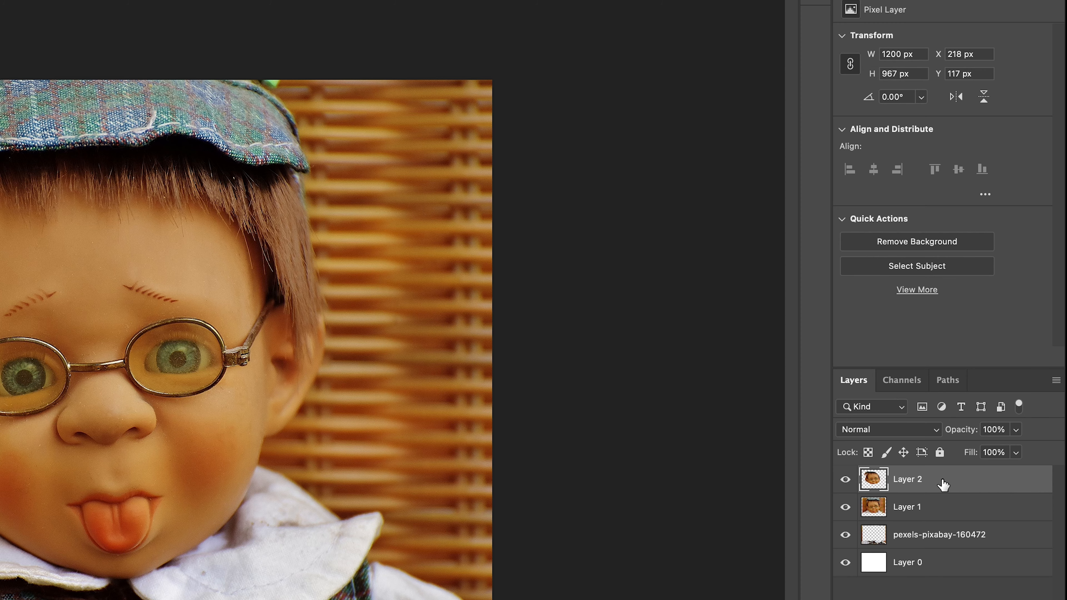
# - Delete Layer 2 containing the lassoed face copy
pyautogui.rightClick(989, 376)
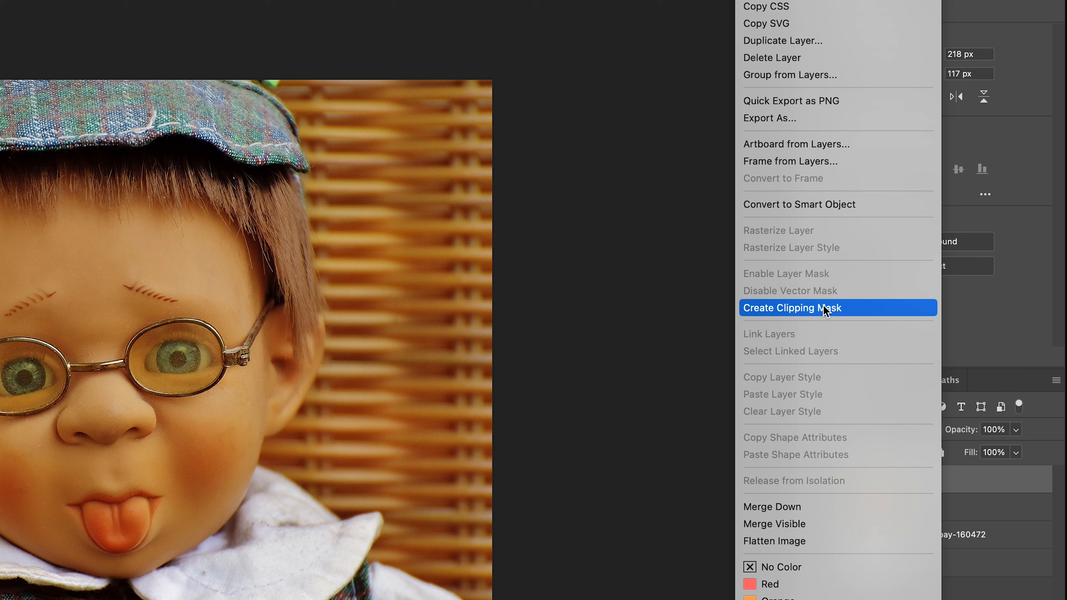
pyautogui.click(768, 59)
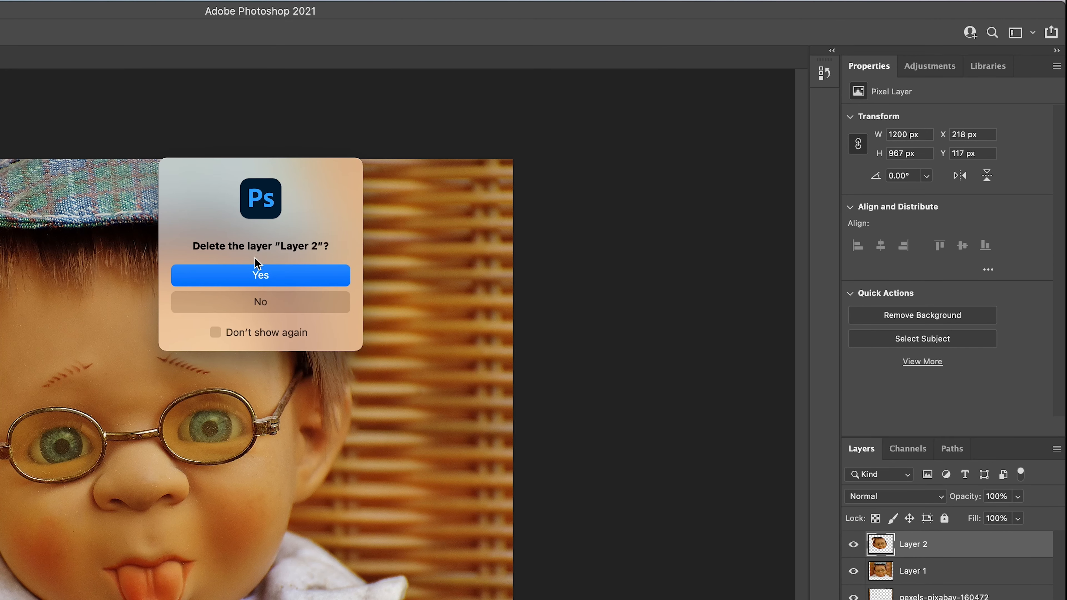
pyautogui.click(255, 275)
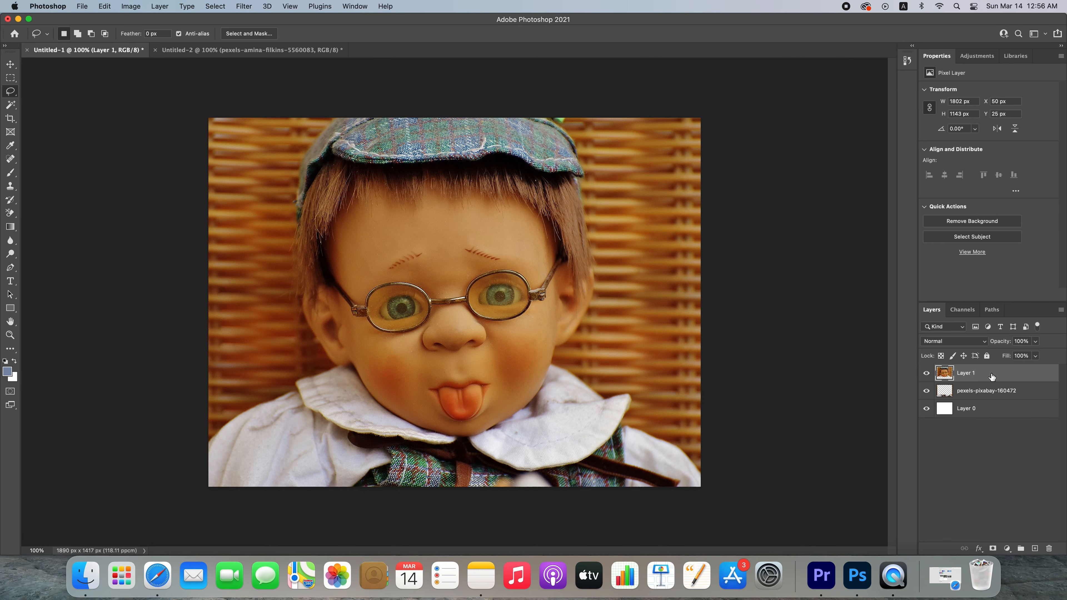
# - Delete Layer 1 with the rectangular cut-out and the remaining pexels-pixabay-160472 photo layer
pyautogui.rightClick(992, 377)
pyautogui.click(893, 107)
pyautogui.click(524, 194)
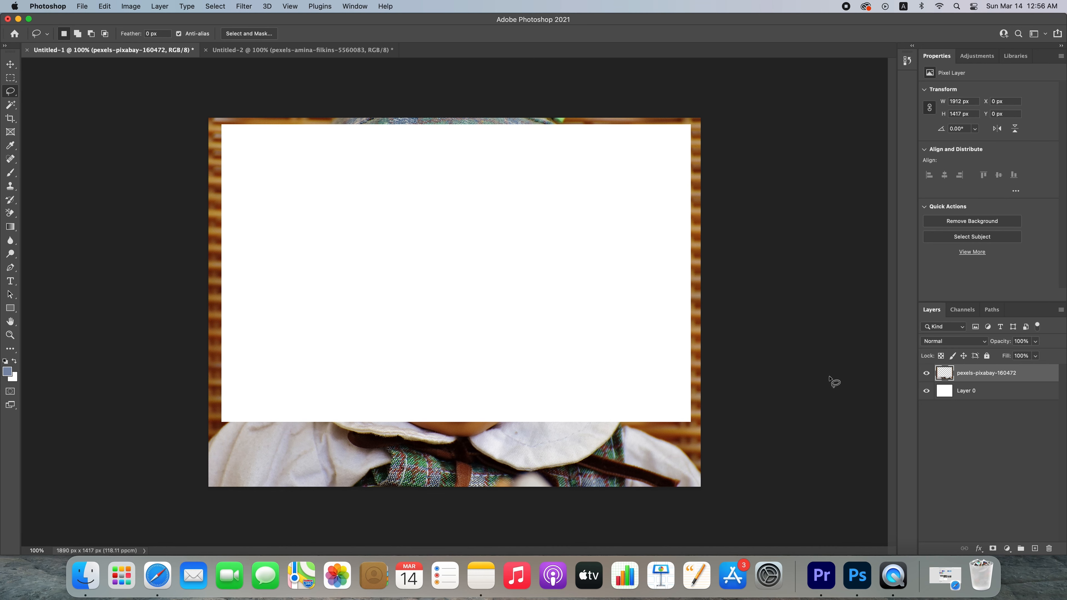
pyautogui.rightClick(975, 378)
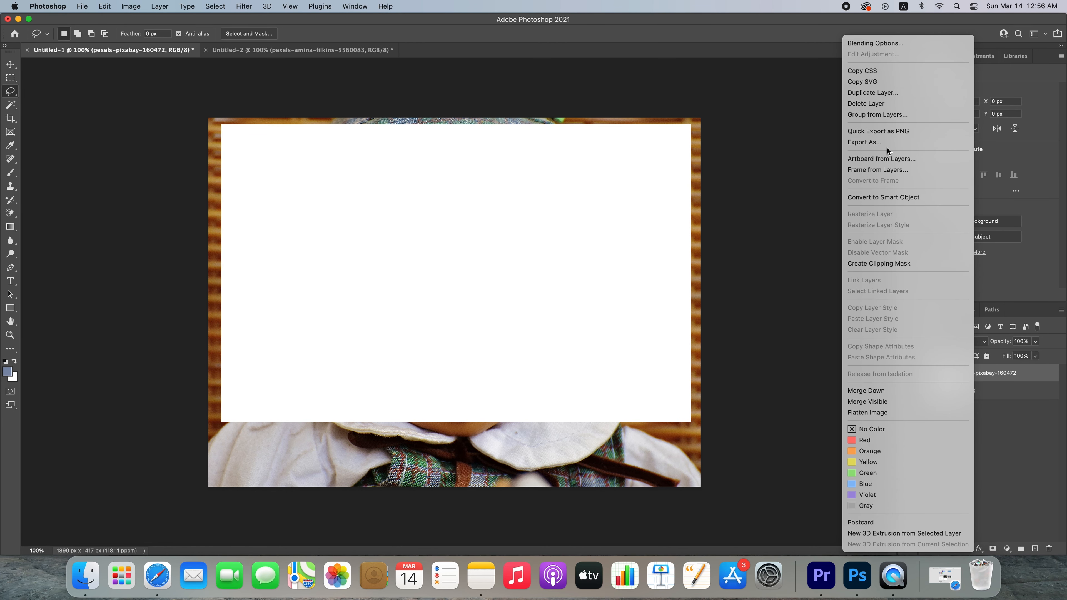
pyautogui.click(866, 104)
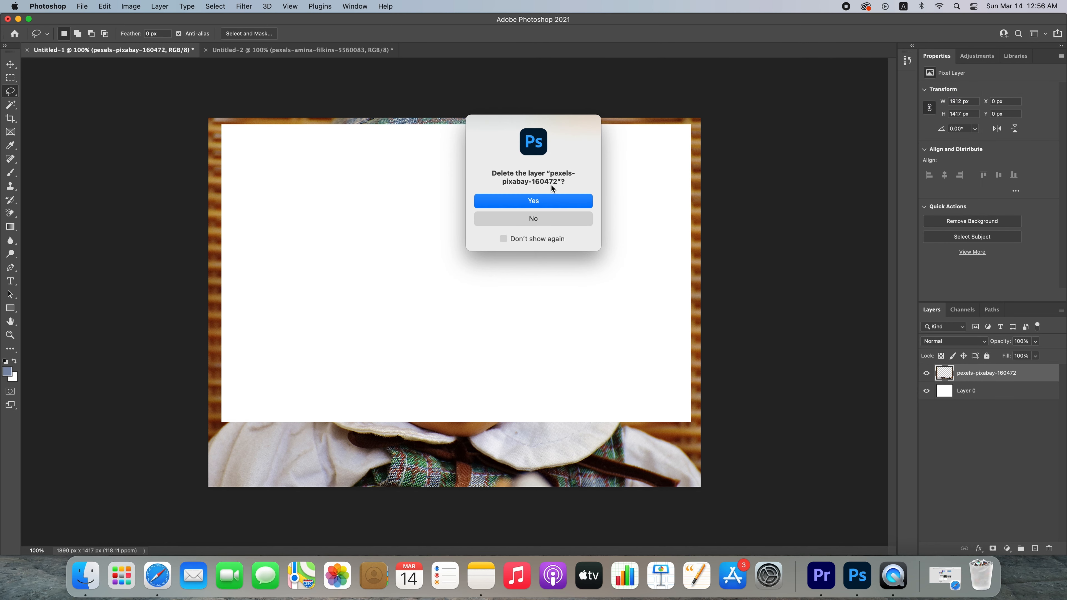
pyautogui.click(543, 198)
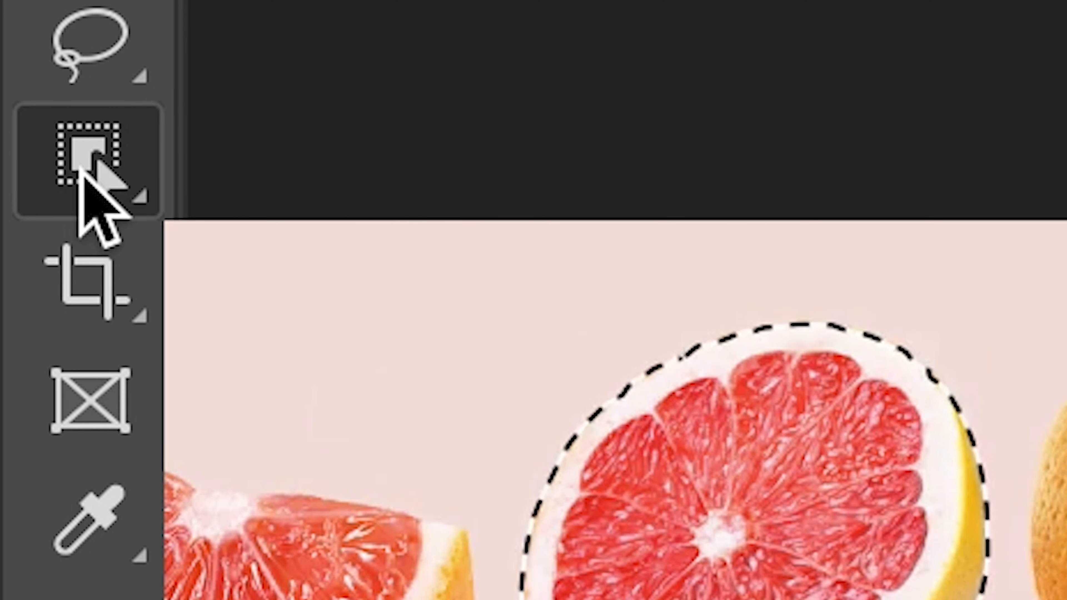
# - Shift the selection outline around the doll with the Object Selection Tool active, and clear the selection
pyautogui.click(79, 169)
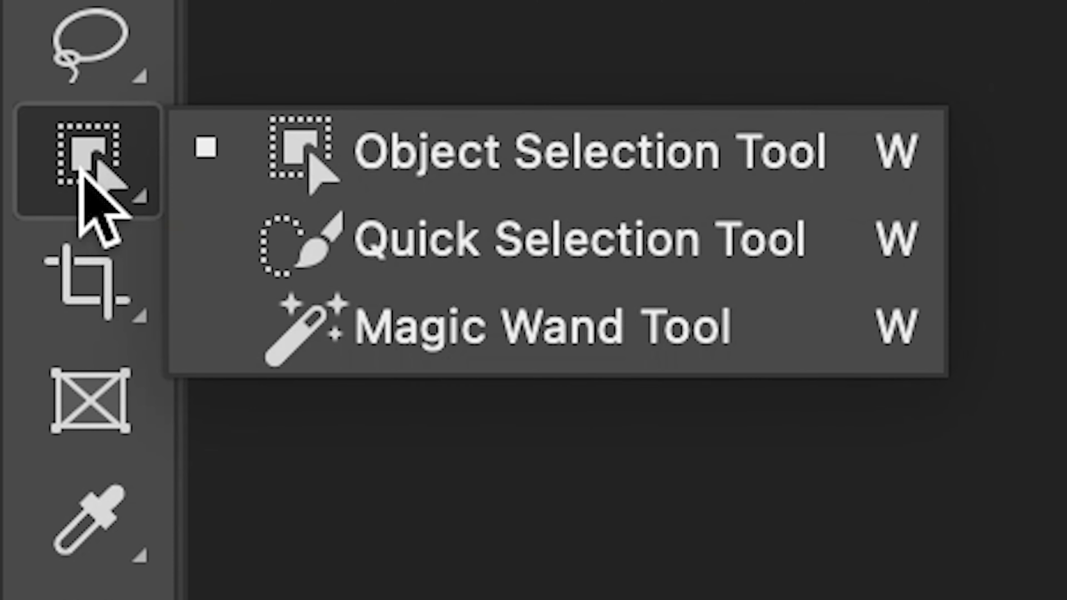
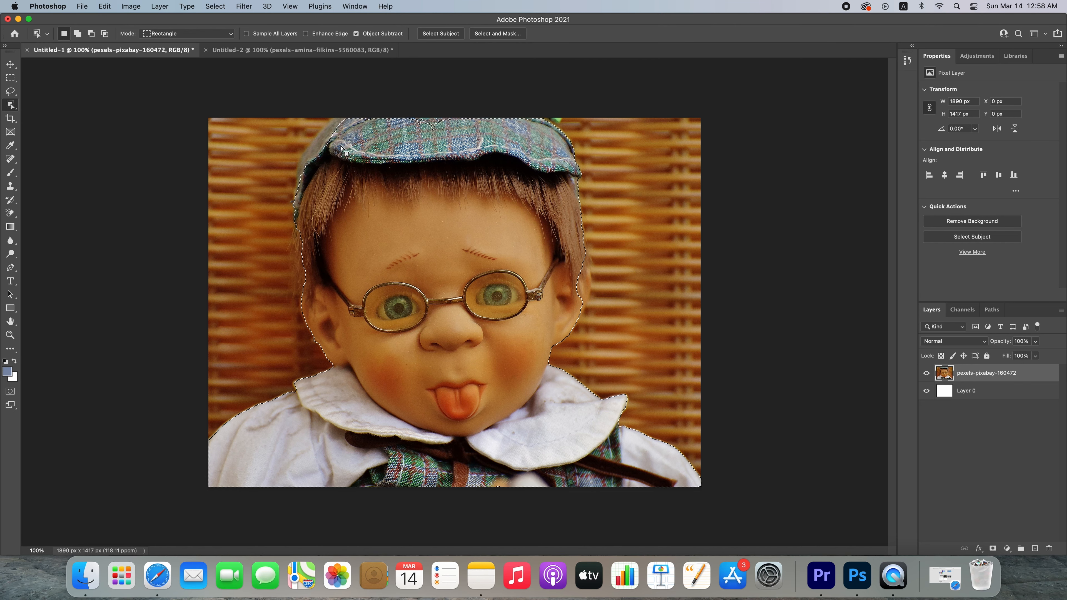
pyautogui.moveTo(335, 149); pyautogui.dragTo(326, 141)
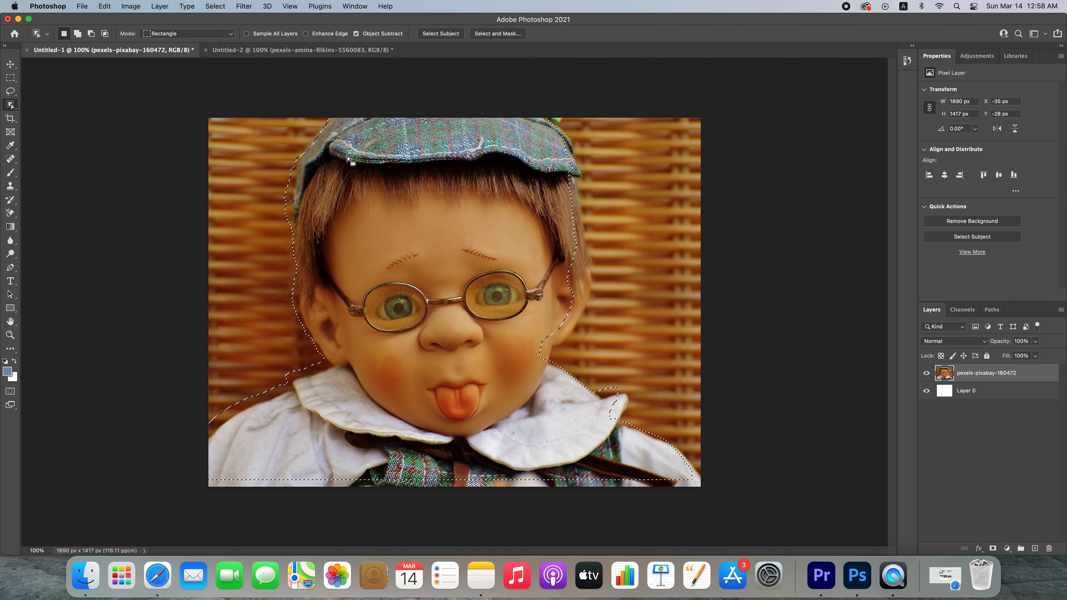
pyautogui.moveTo(390, 169)
pyautogui.mouseDown()
pyautogui.moveTo(415, 165)
pyautogui.moveTo(404, 165)
pyautogui.moveTo(457, 212)
pyautogui.moveTo(427, 203)
pyautogui.moveTo(431, 188)
pyautogui.moveTo(394, 160)
pyautogui.moveTo(409, 169)
pyautogui.mouseUp()
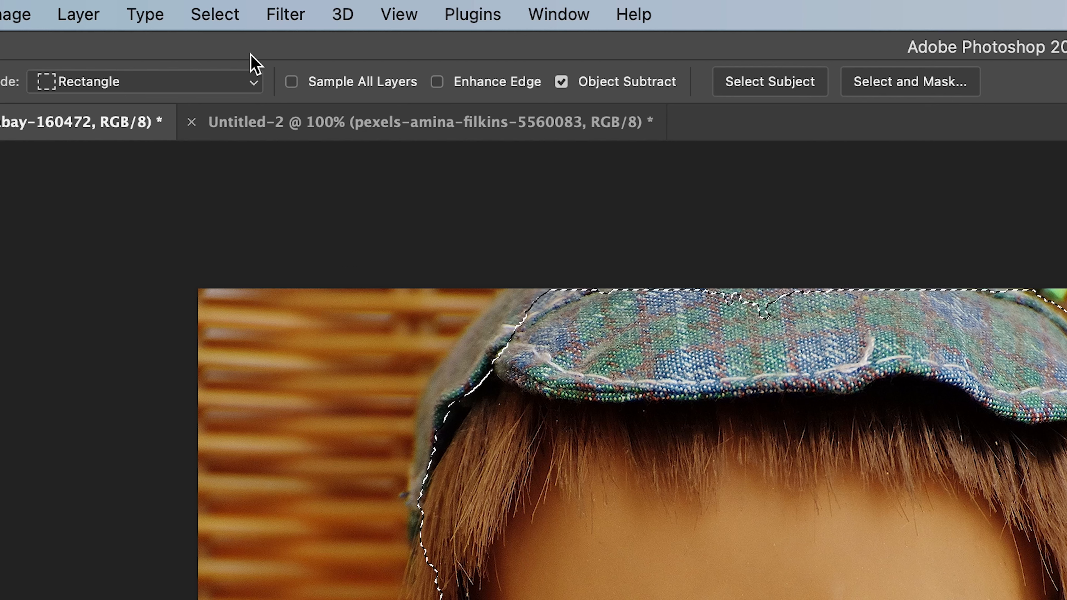
pyautogui.click(214, 17)
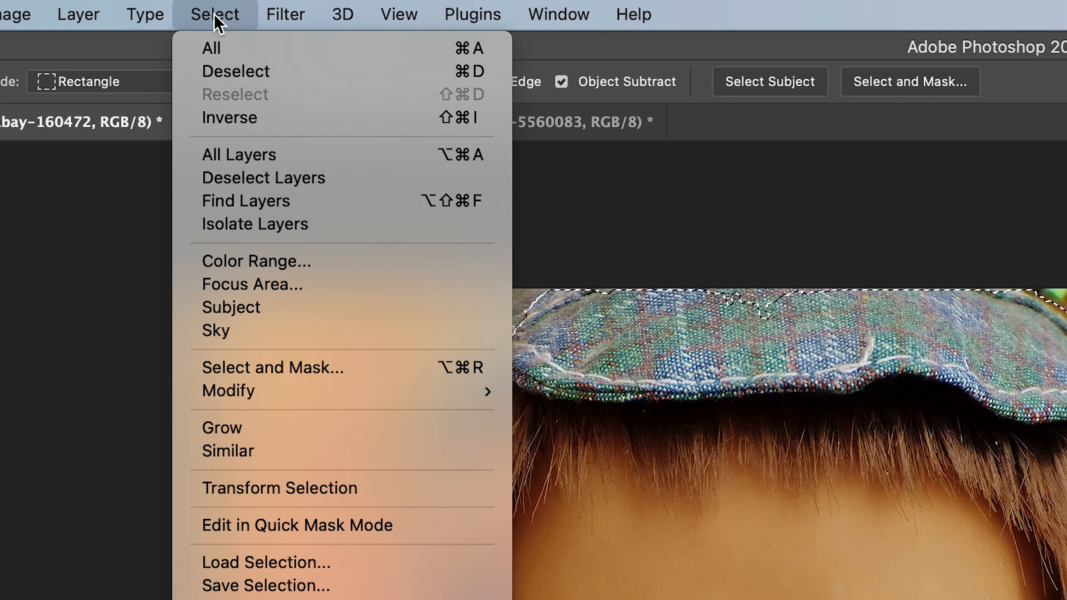
pyautogui.click(246, 71)
# - Brush over the doll and the surrounding wicker background with the Quick Selection Tool to select the photo
pyautogui.rightClick(68, 118)
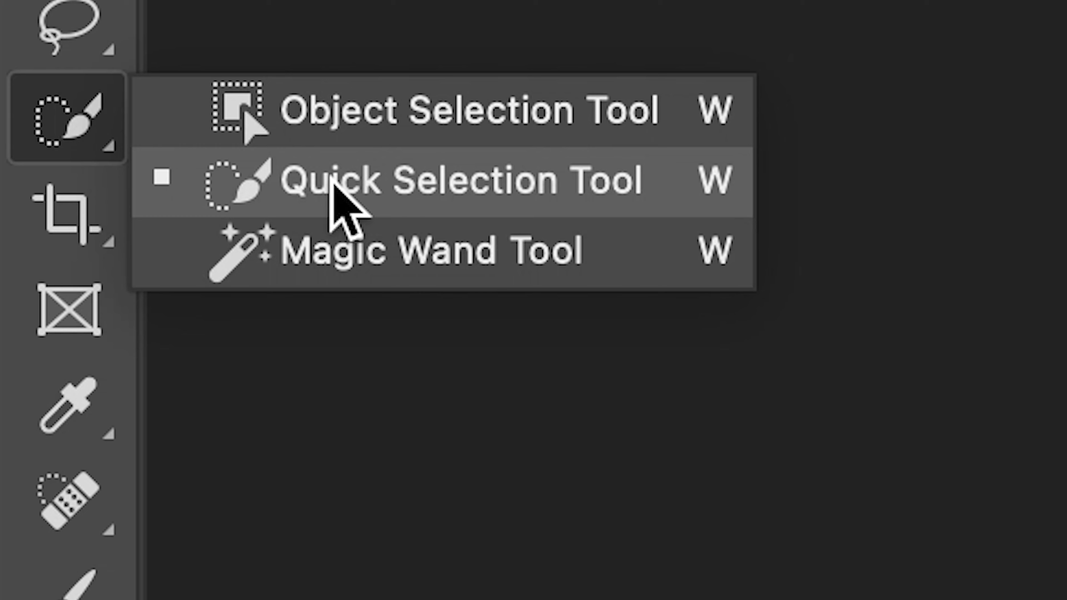
pyautogui.click(348, 210)
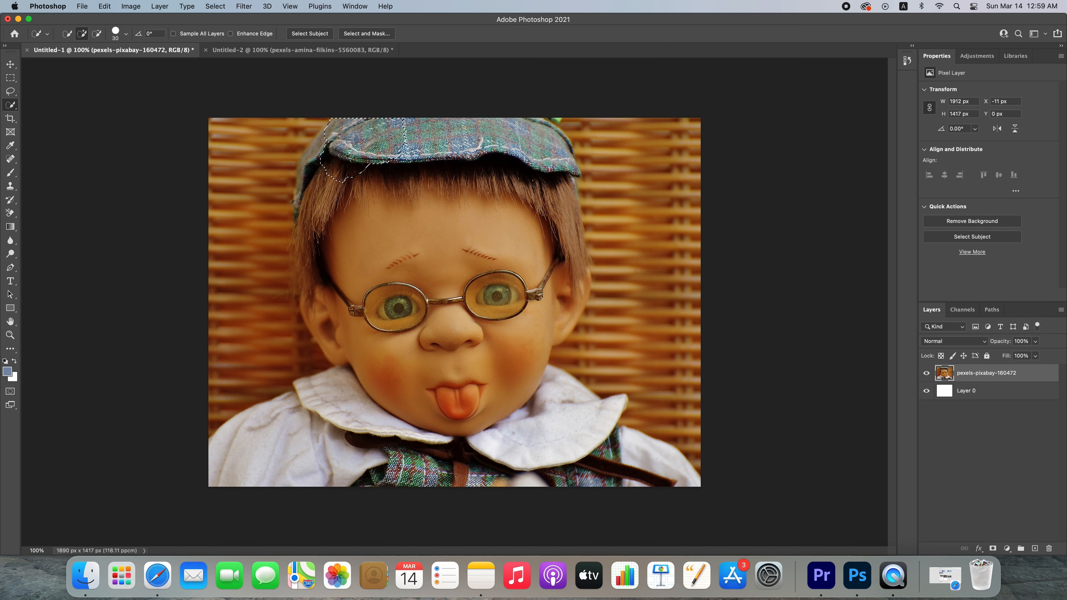
pyautogui.moveTo(314, 211); pyautogui.dragTo(302, 268)
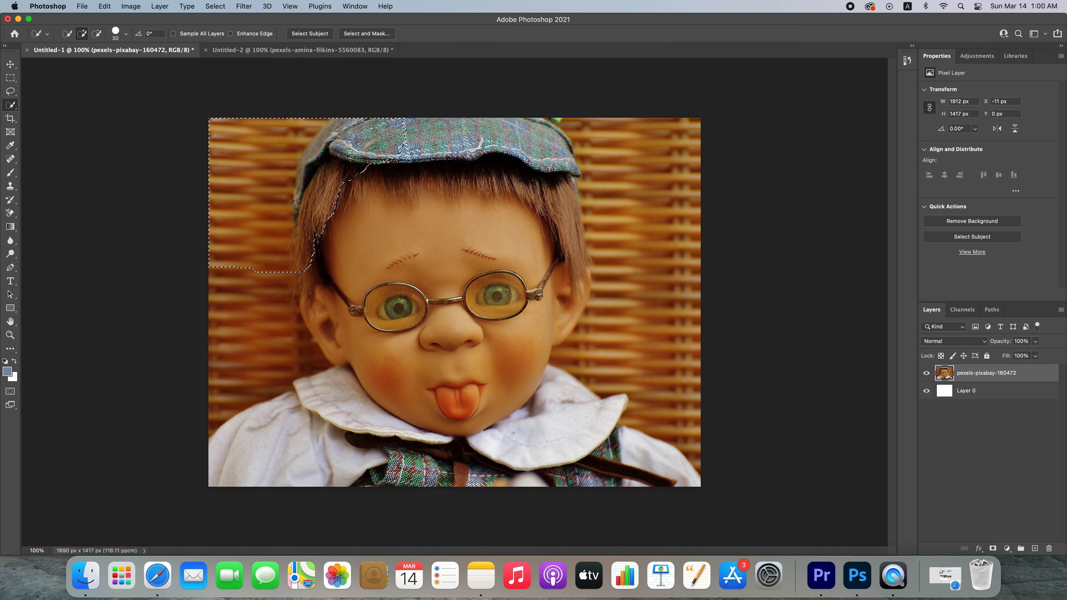
pyautogui.moveTo(391, 264); pyautogui.dragTo(427, 281)
pyautogui.moveTo(547, 332)
pyautogui.mouseDown()
pyautogui.moveTo(462, 370)
pyautogui.moveTo(366, 388)
pyautogui.mouseUp()
pyautogui.moveTo(532, 138); pyautogui.dragTo(508, 136)
pyautogui.moveTo(600, 237)
pyautogui.mouseDown()
pyautogui.moveTo(615, 309)
pyautogui.moveTo(555, 430)
pyautogui.moveTo(566, 462)
pyautogui.moveTo(333, 441)
pyautogui.mouseUp()
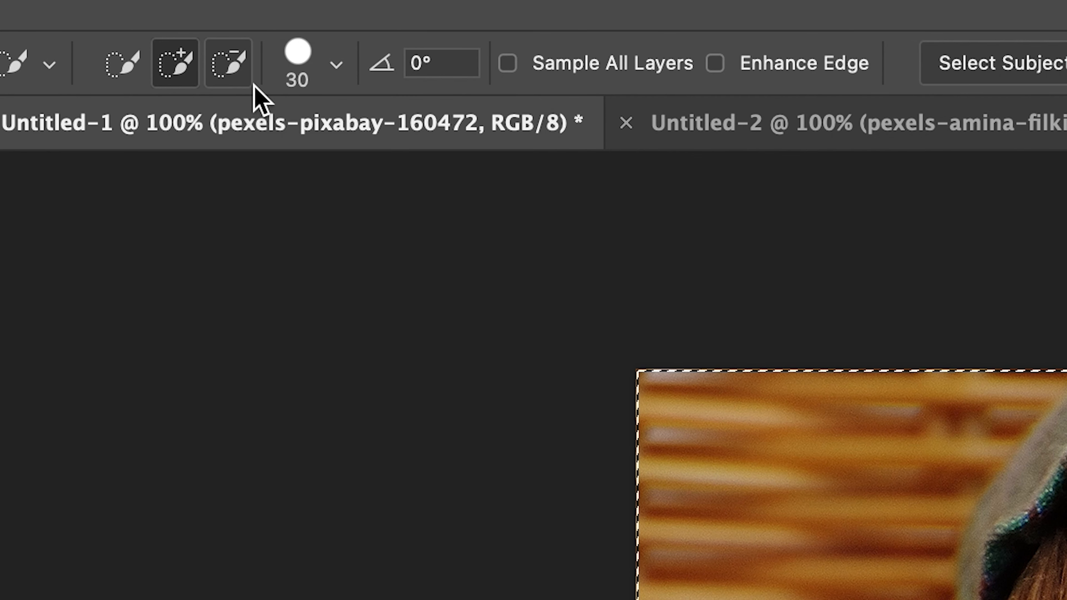
# - Subtract the wicker background on both sides of the doll from the quick selection
pyautogui.click(233, 67)
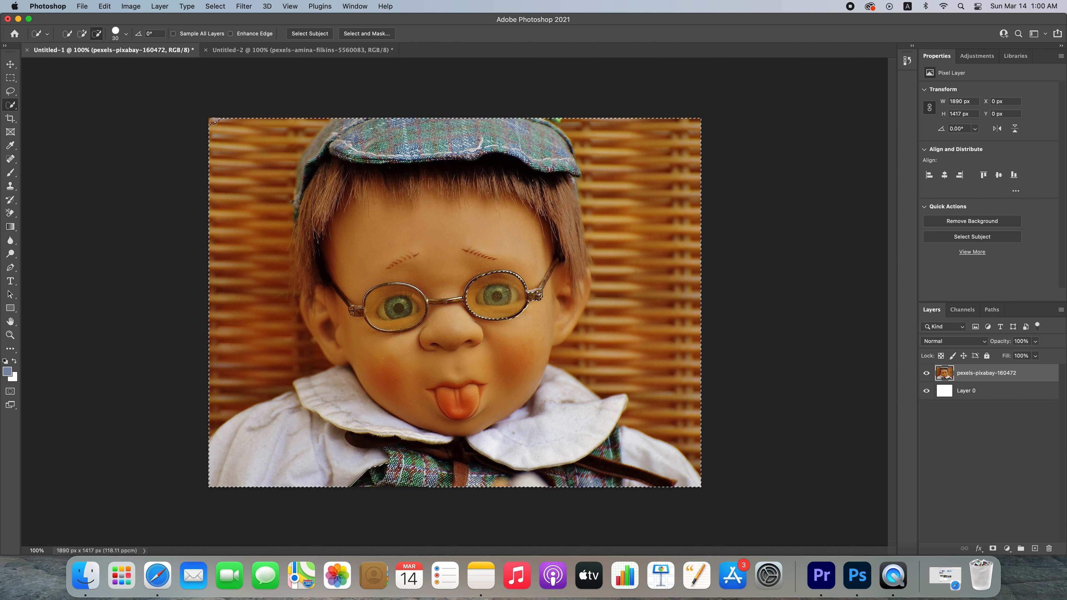
pyautogui.moveTo(218, 174)
pyautogui.mouseDown()
pyautogui.moveTo(239, 130)
pyautogui.moveTo(261, 143)
pyautogui.mouseUp()
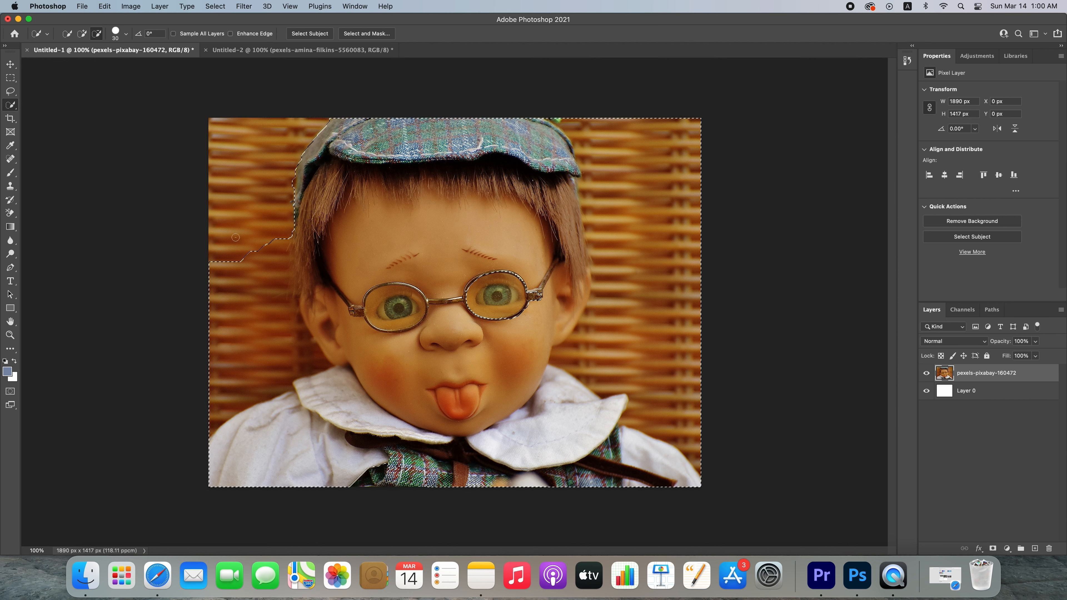
pyautogui.moveTo(242, 275)
pyautogui.mouseDown()
pyautogui.moveTo(256, 325)
pyautogui.moveTo(219, 302)
pyautogui.moveTo(227, 421)
pyautogui.mouseUp()
pyautogui.click(694, 141)
pyautogui.moveTo(687, 128); pyautogui.dragTo(675, 175)
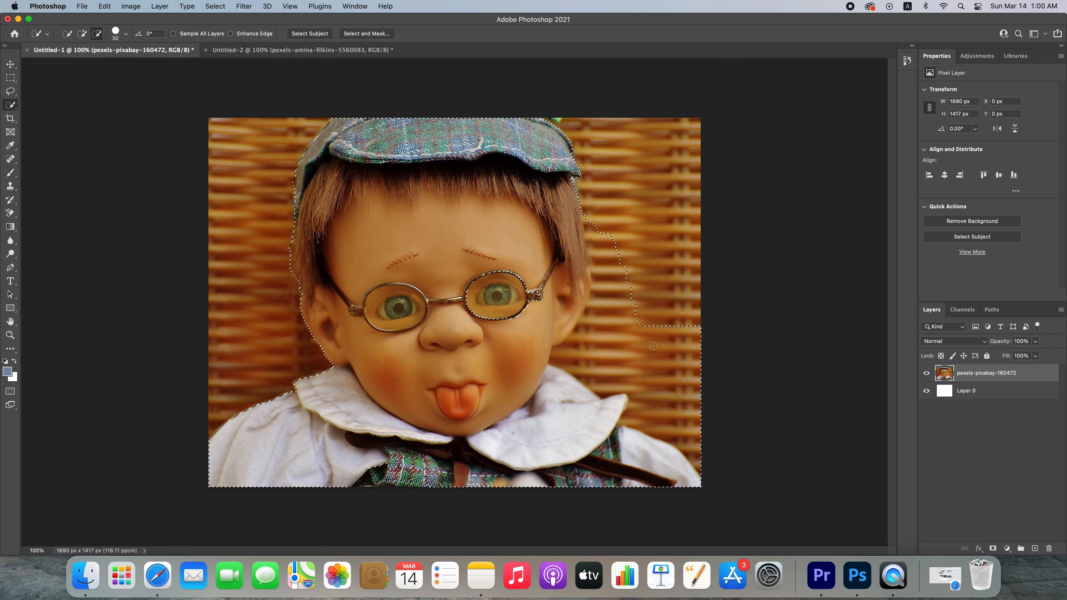
pyautogui.moveTo(636, 264)
pyautogui.mouseDown()
pyautogui.moveTo(602, 241)
pyautogui.moveTo(610, 305)
pyautogui.mouseUp()
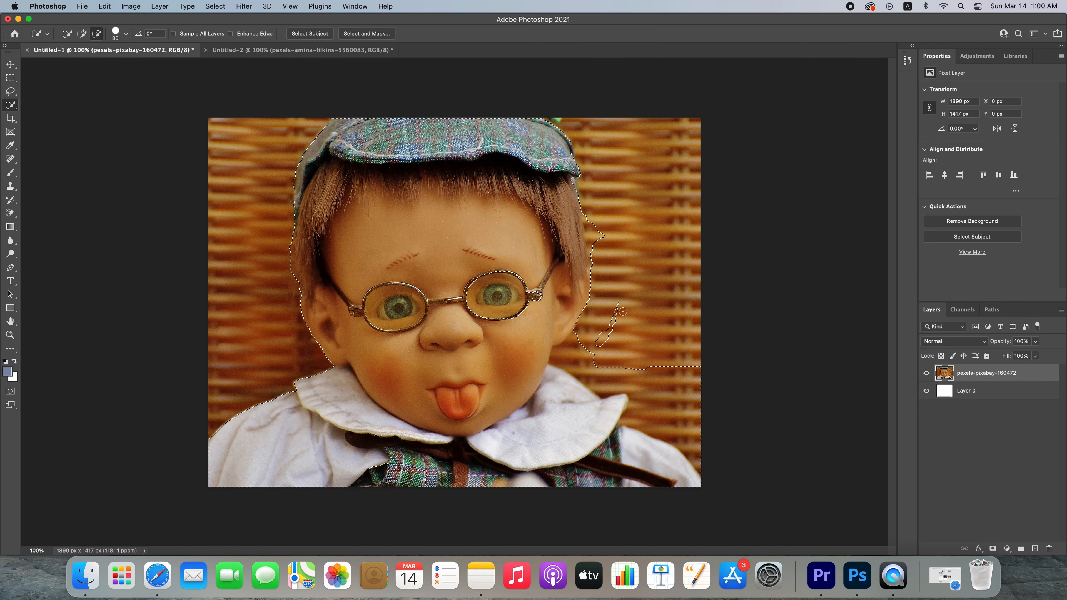
pyautogui.moveTo(577, 361)
pyautogui.mouseDown()
pyautogui.moveTo(628, 385)
pyautogui.moveTo(598, 368)
pyautogui.mouseUp()
pyautogui.rightClick(410, 269)
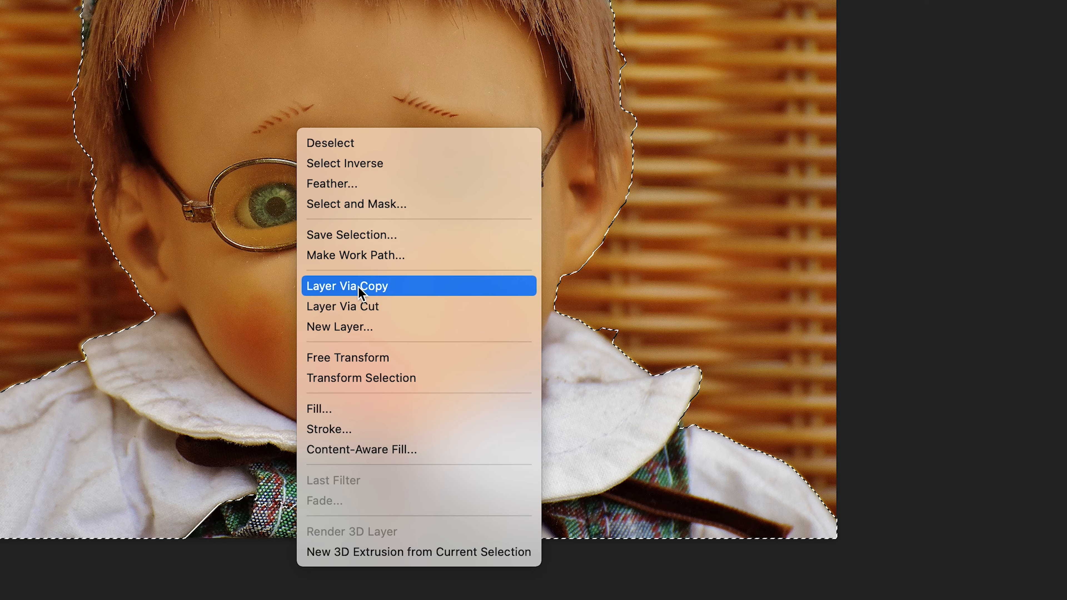
pyautogui.press('Escape')
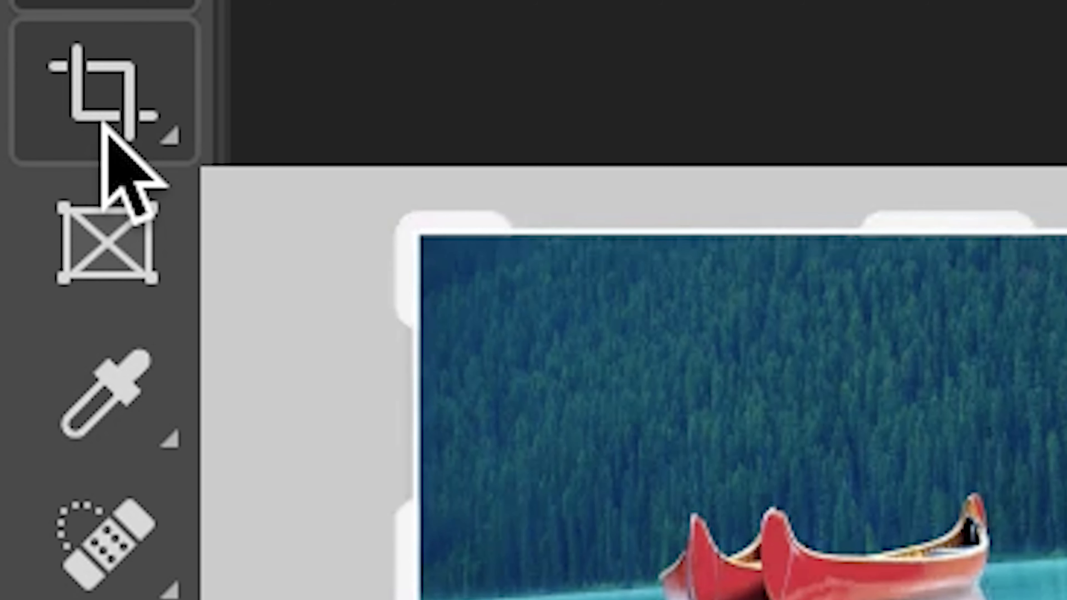
# - Crop the doll photo to about 1532 px wide by trimming its right side, and trim its left side as well
pyautogui.click(102, 122)
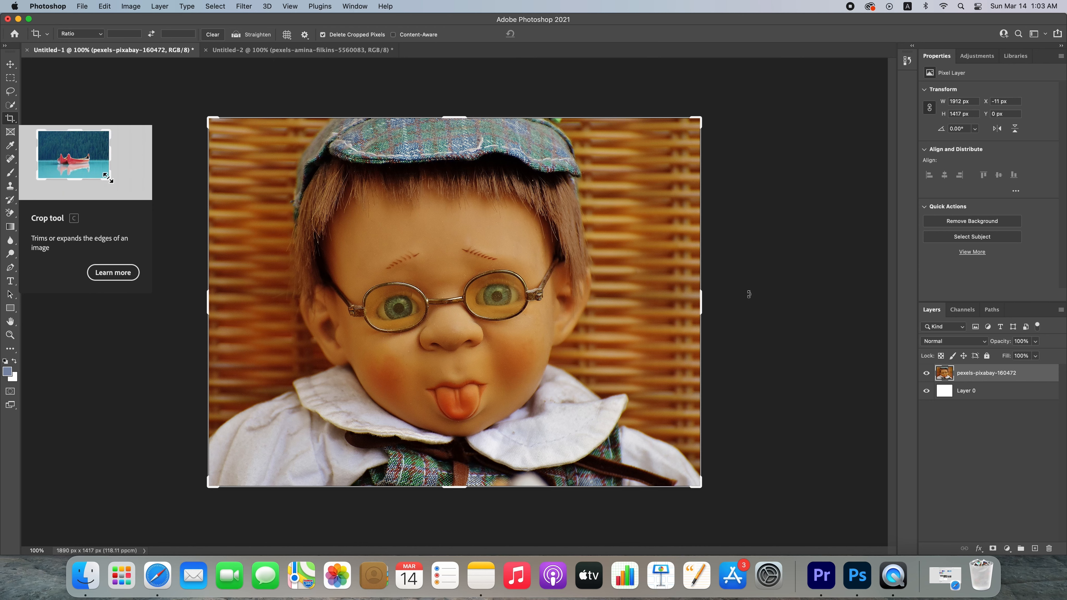
pyautogui.moveTo(699, 295); pyautogui.dragTo(657, 297)
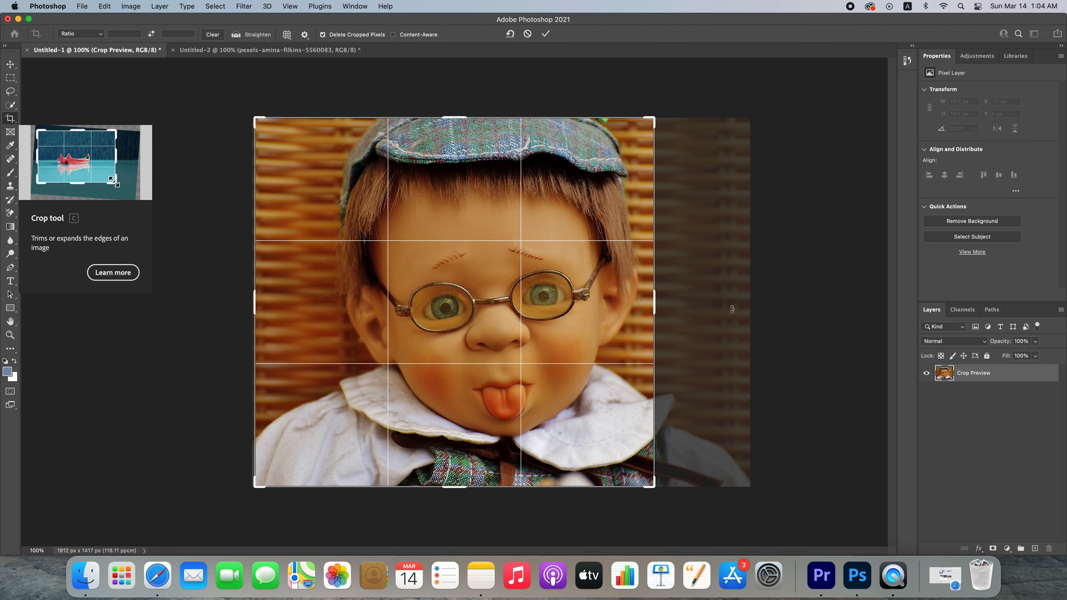
pyautogui.press('Return')
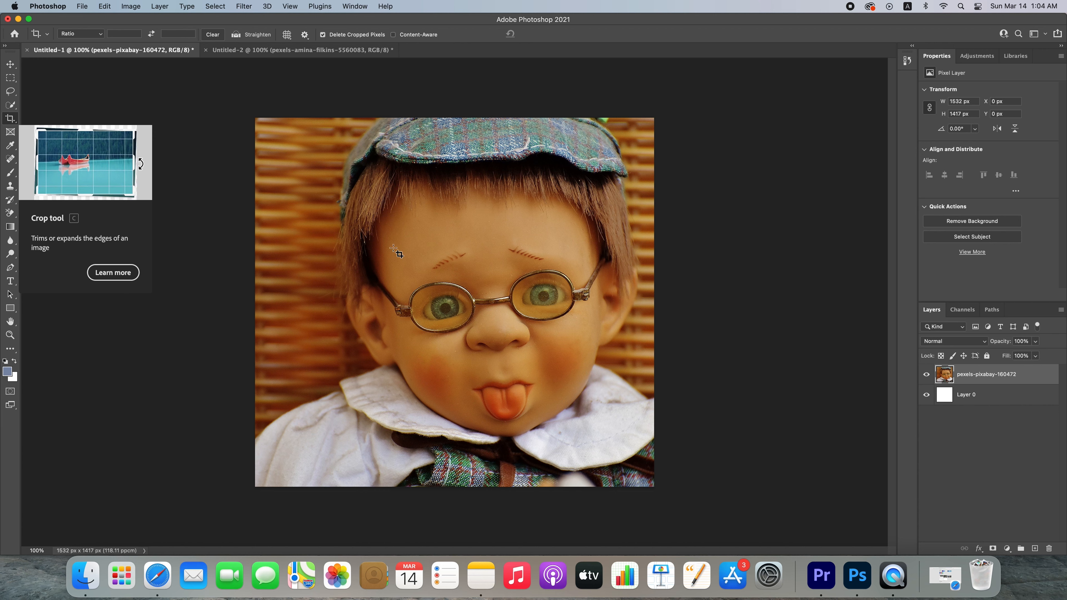
pyautogui.click(15, 122)
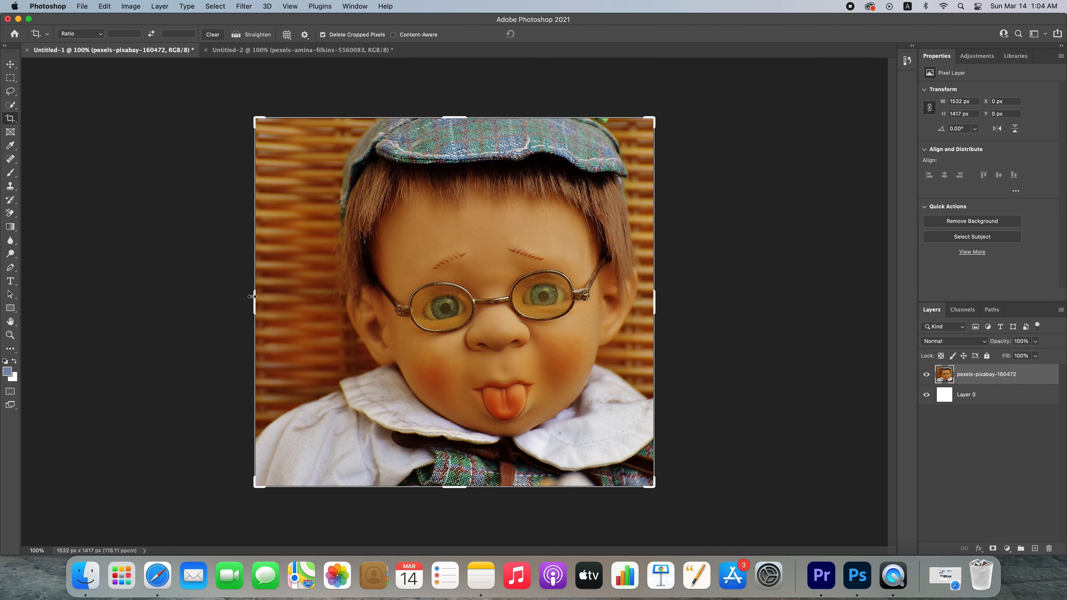
pyautogui.moveTo(253, 296); pyautogui.dragTo(296, 294)
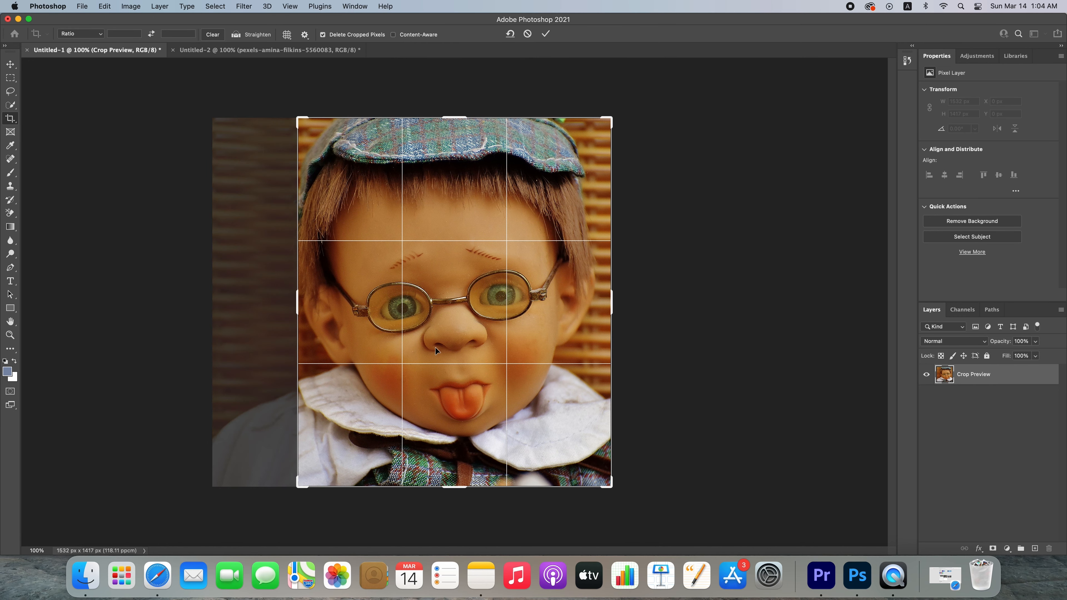
pyautogui.press('Return')
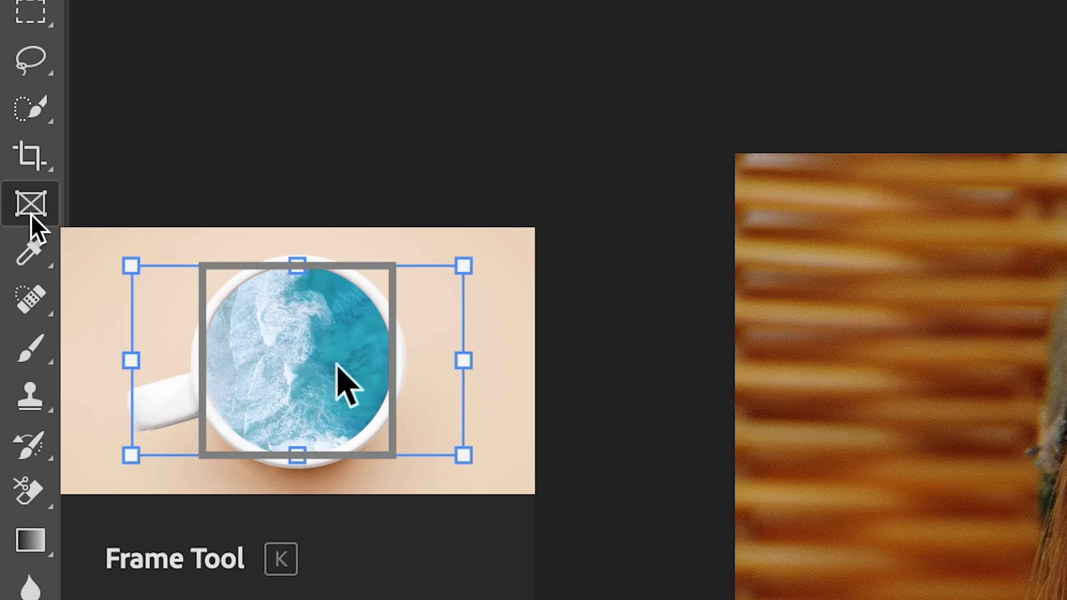
# - Try masking the doll photo with a rectangular frame, shift the photo inside the frame, and undo both changes
pyautogui.click(49, 224)
pyautogui.moveTo(946, 269); pyautogui.dragTo(1066, 599)
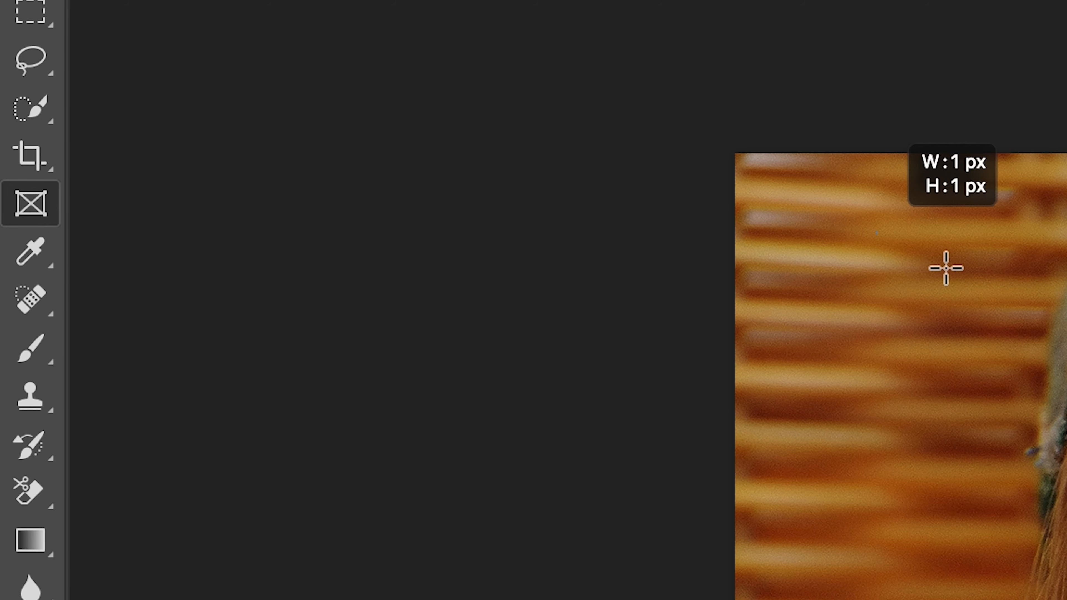
pyautogui.moveTo(423, 276); pyautogui.dragTo(618, 434)
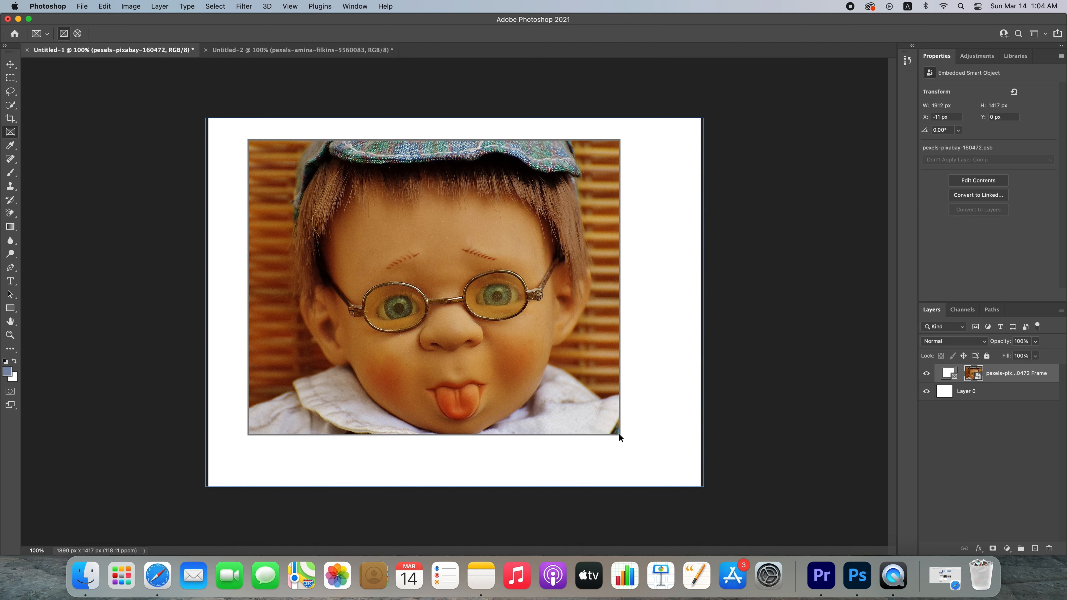
pyautogui.moveTo(376, 358); pyautogui.dragTo(334, 349)
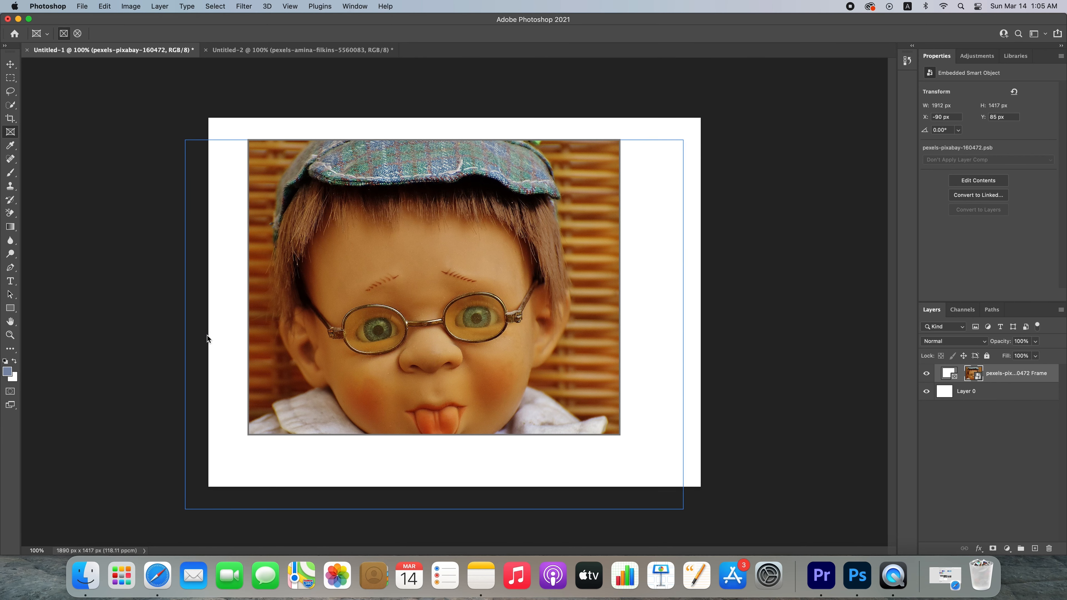
pyautogui.press('super+z')
pyautogui.press('super+z')
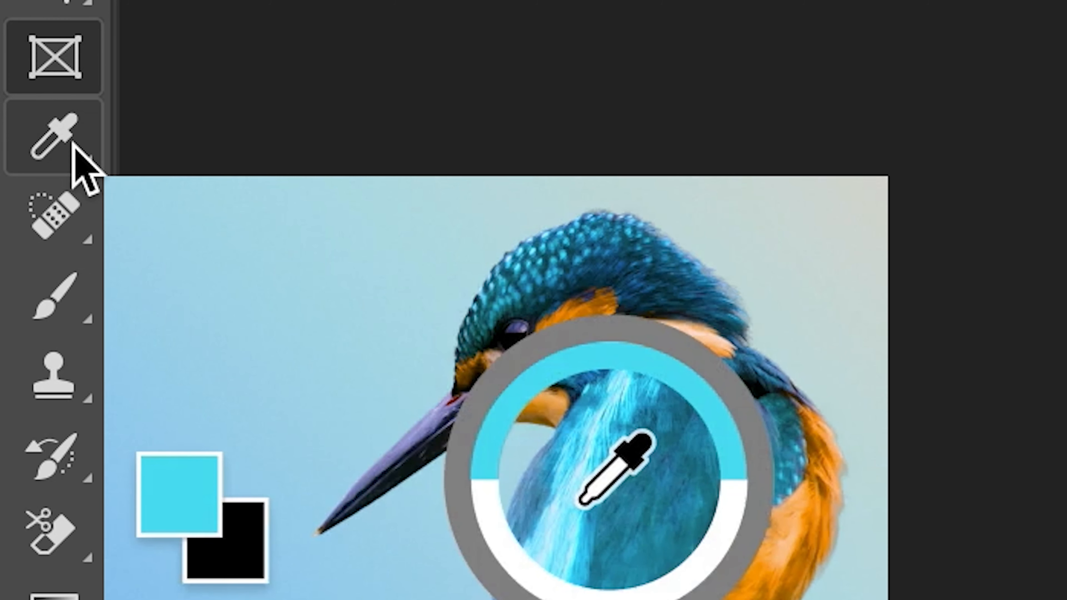
# - Sample foreground colours from the doll photo with the Eyedropper Tool and examine the sampled colour in the Color Picker
pyautogui.click(54, 155)
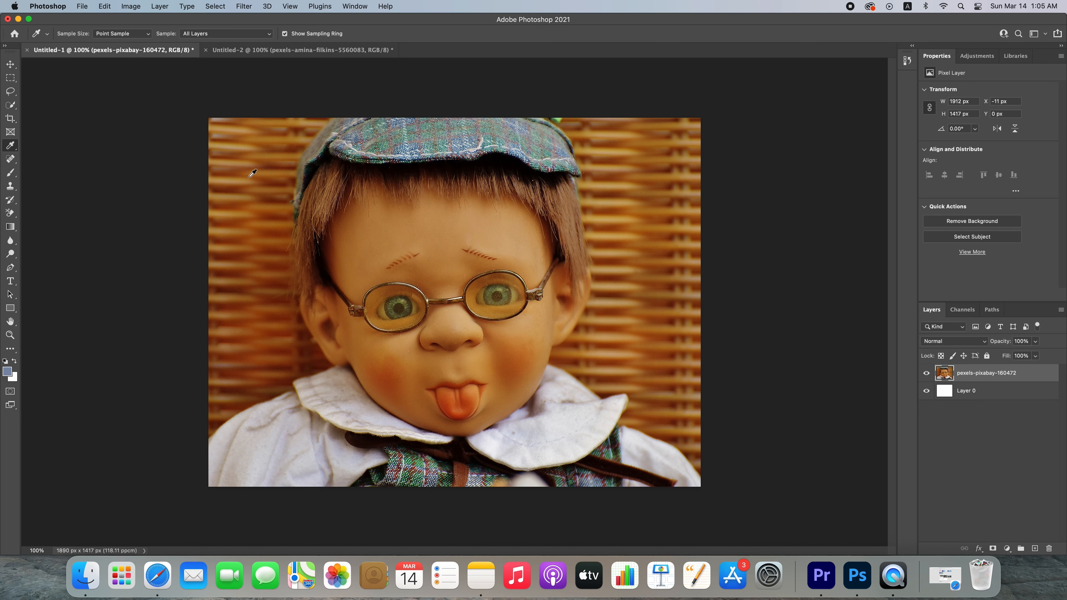
pyautogui.click(231, 150)
pyautogui.click(332, 181)
pyautogui.click(8, 374)
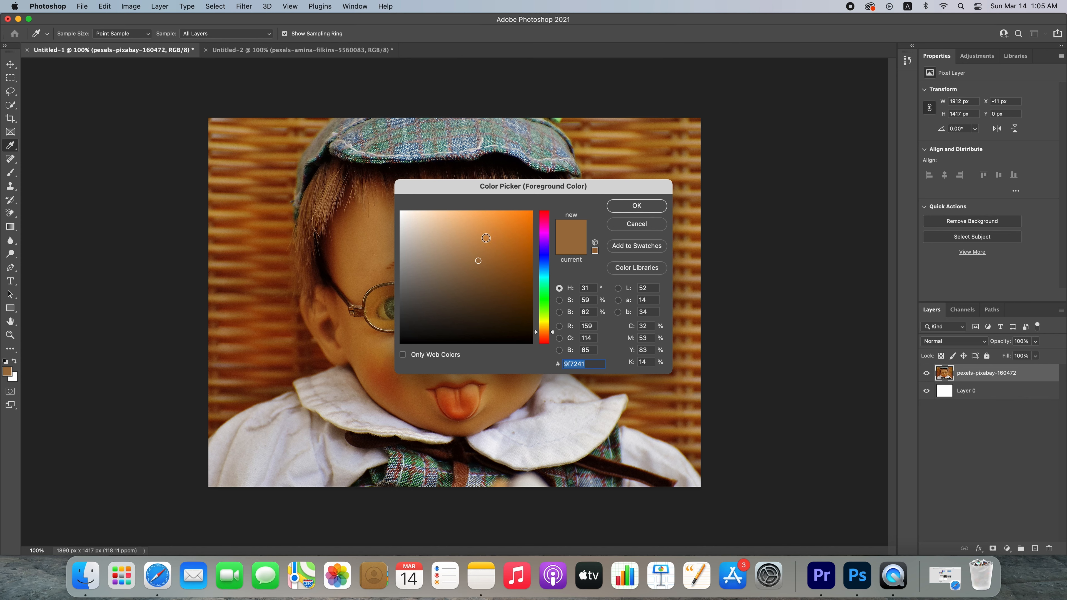
pyautogui.press('Escape')
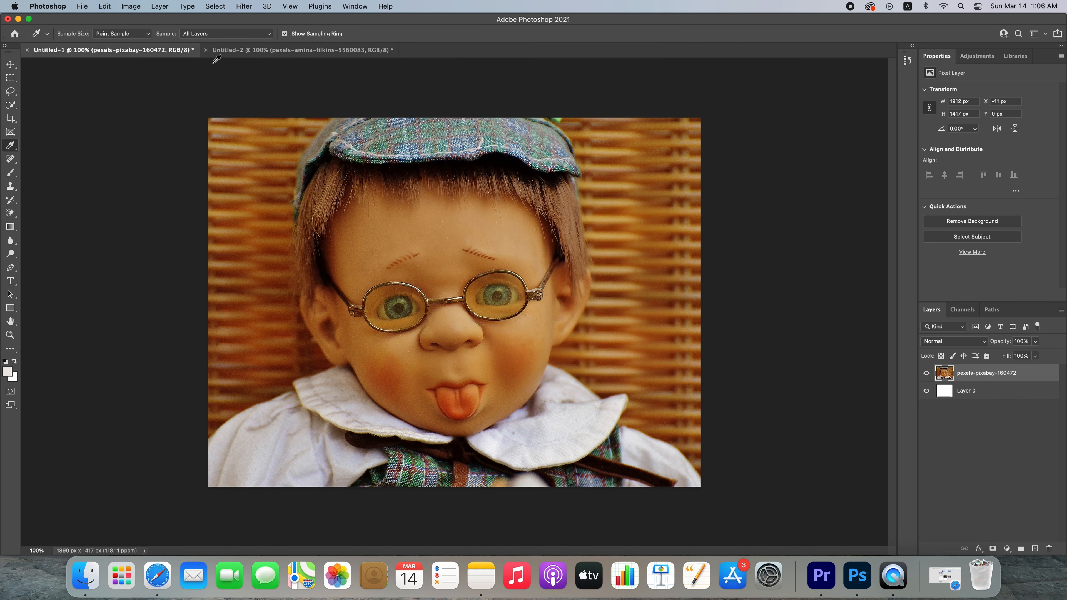
# - Switch to the Untitled-2 document with the photo of the two children
pyautogui.click(11, 64)
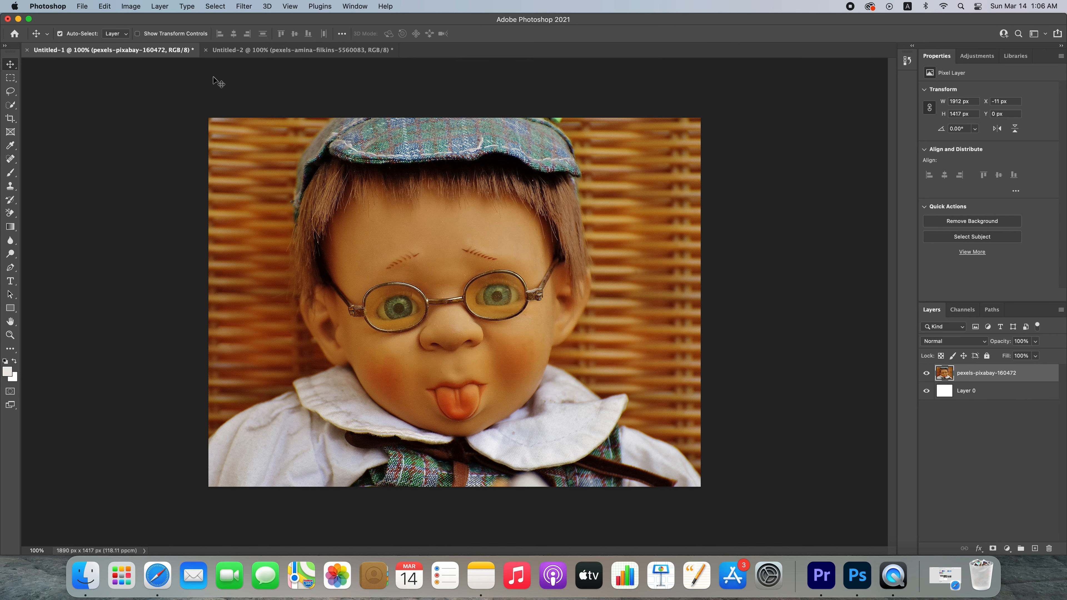
pyautogui.click(239, 51)
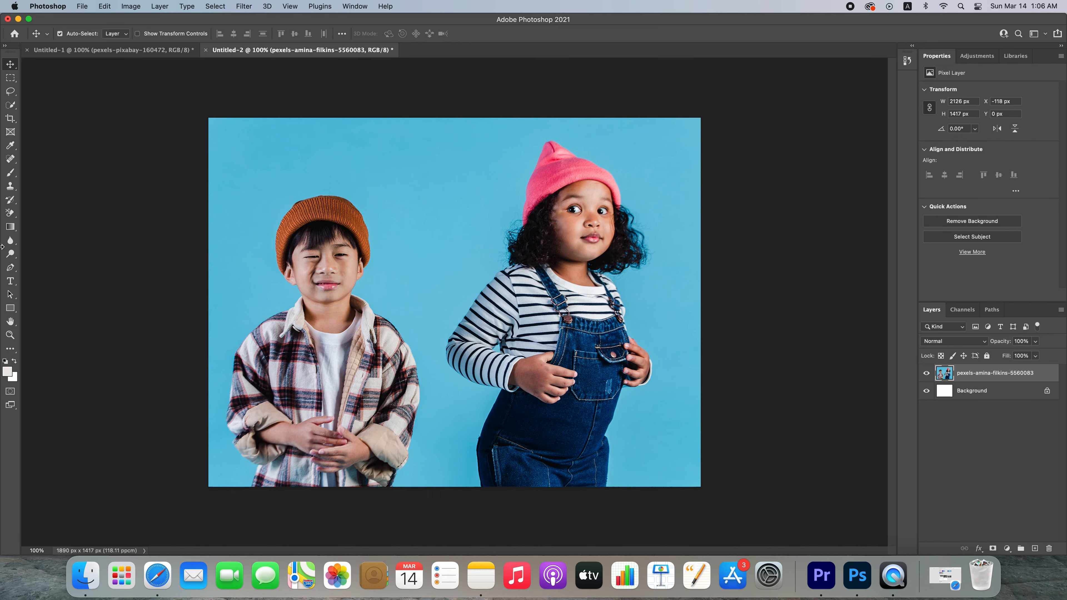
pyautogui.click(12, 146)
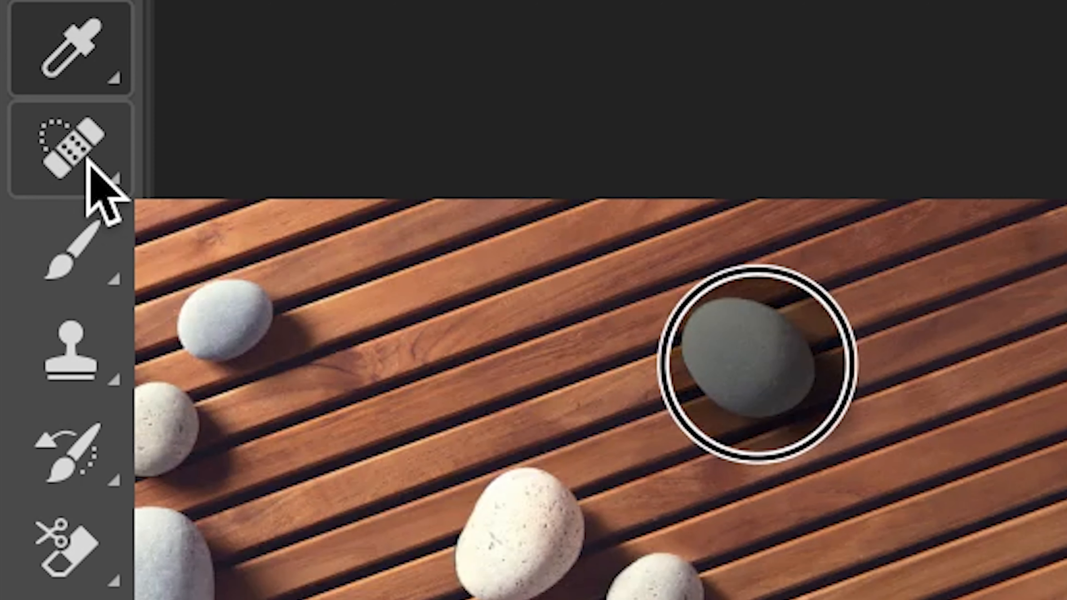
# - Set the Spot Healing Brush to a size of 1400 px and a hardness of 100%
pyautogui.click(88, 161)
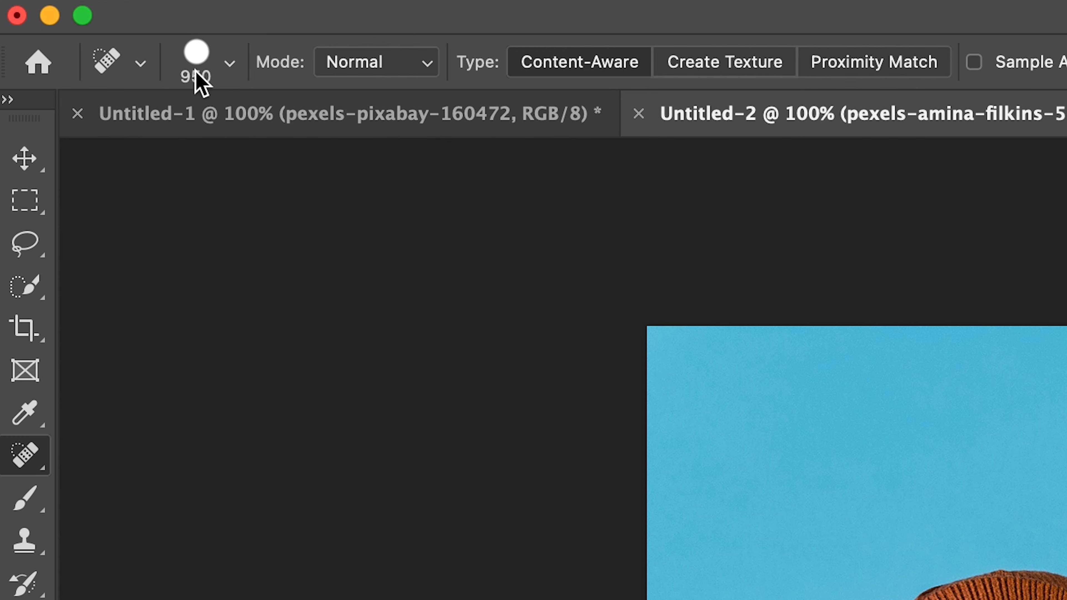
pyautogui.click(229, 64)
pyautogui.moveTo(340, 154)
pyautogui.mouseDown()
pyautogui.moveTo(236, 154)
pyautogui.moveTo(236, 162)
pyautogui.moveTo(381, 156)
pyautogui.moveTo(349, 167)
pyautogui.mouseUp()
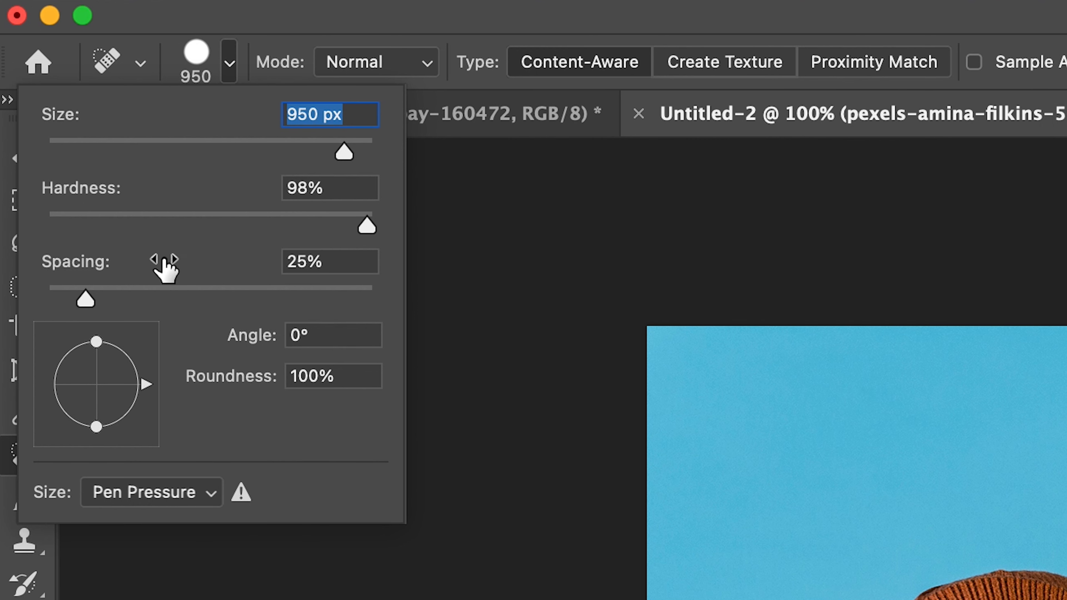
pyautogui.moveTo(364, 231)
pyautogui.mouseDown()
pyautogui.moveTo(65, 231)
pyautogui.moveTo(374, 246)
pyautogui.moveTo(75, 240)
pyautogui.moveTo(377, 252)
pyautogui.mouseUp()
pyautogui.press('Tab')
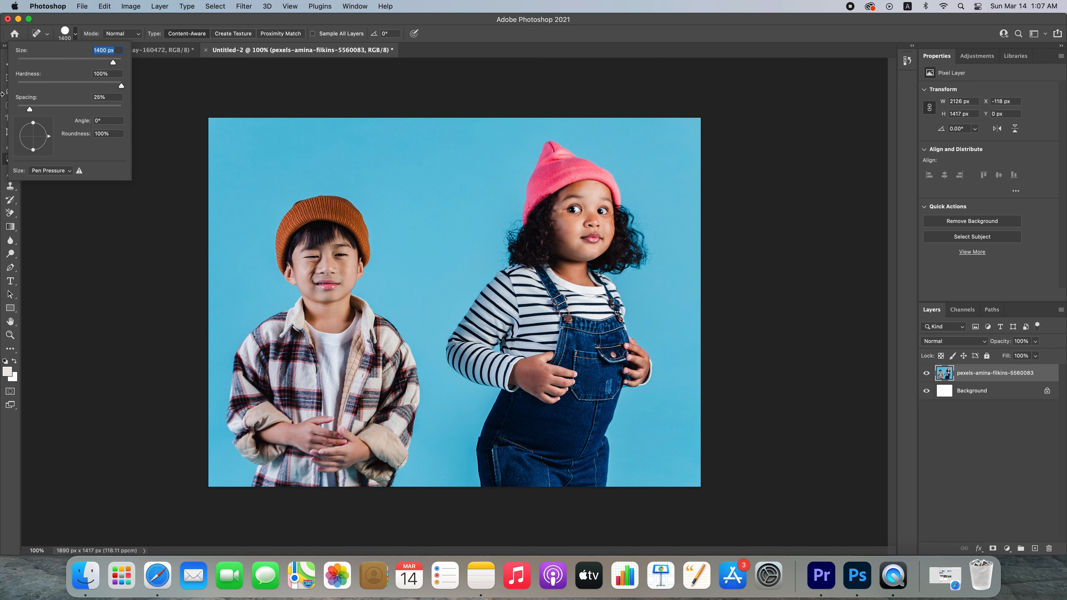
pyautogui.click(6, 67)
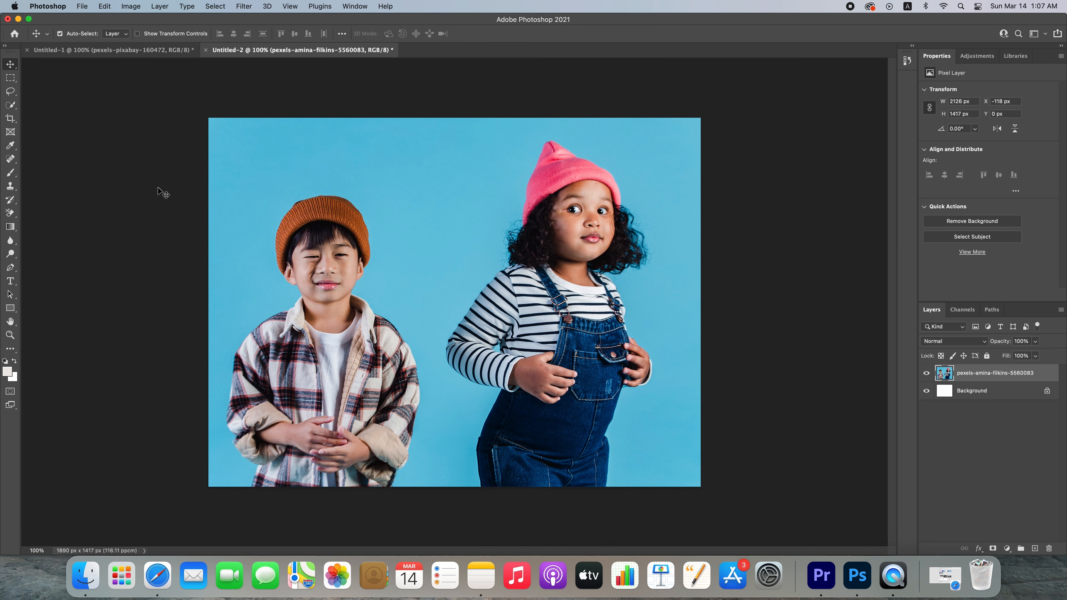
# - Paint over the boy and the girl with the Content-Aware Spot Healing Brush to replace them with blue background
pyautogui.click(13, 161)
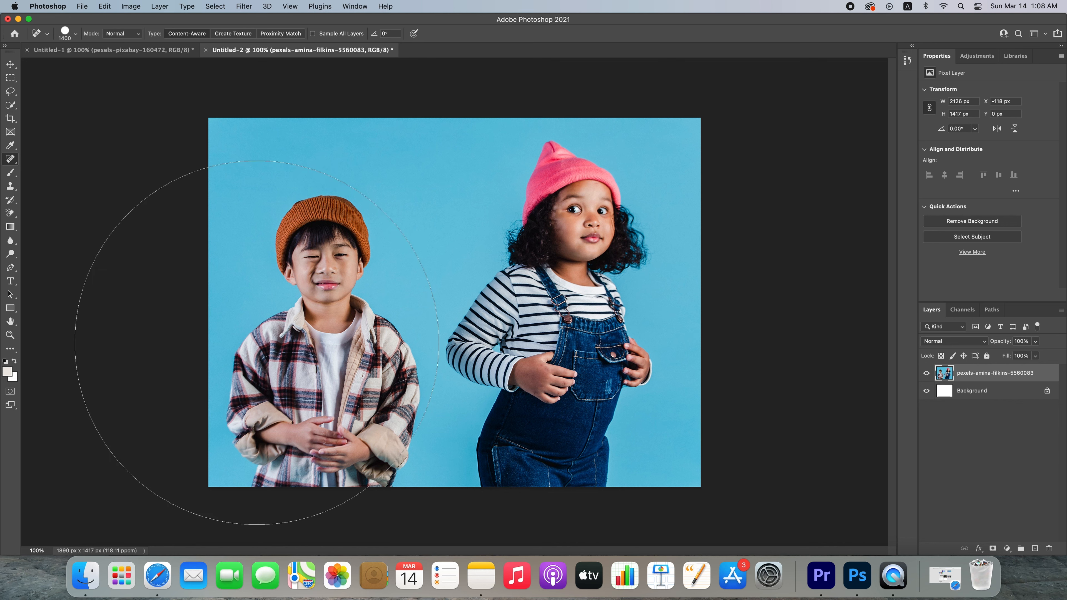
pyautogui.moveTo(259, 358); pyautogui.dragTo(258, 359)
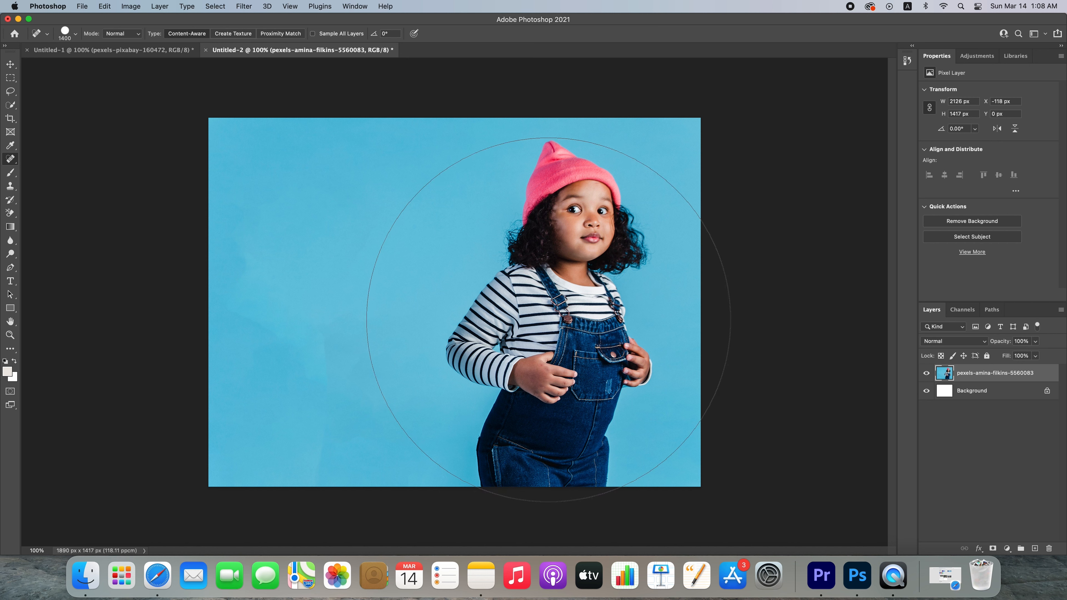
pyautogui.click(549, 320)
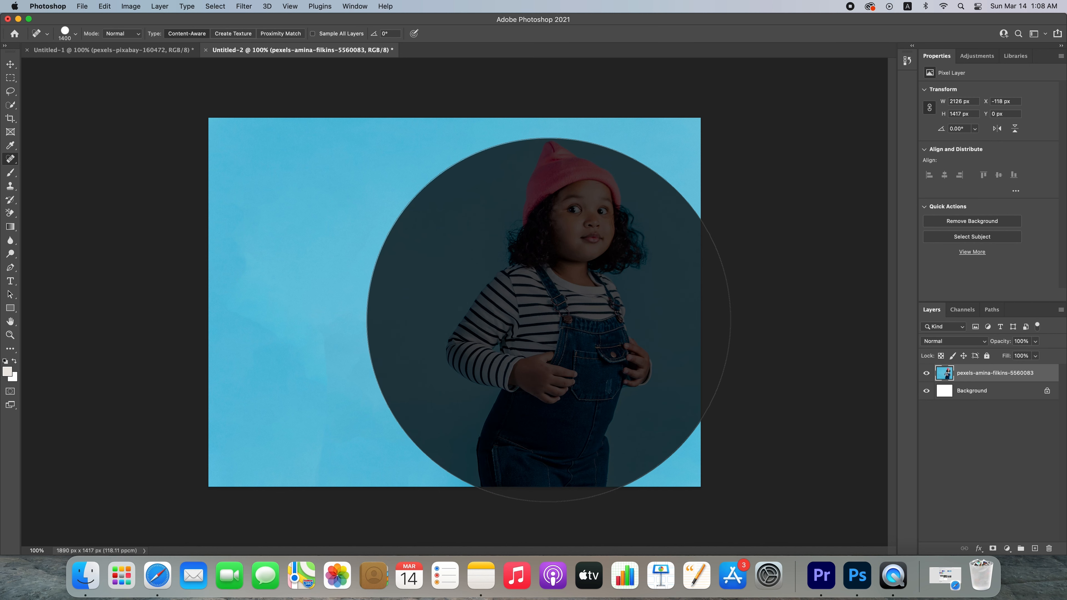